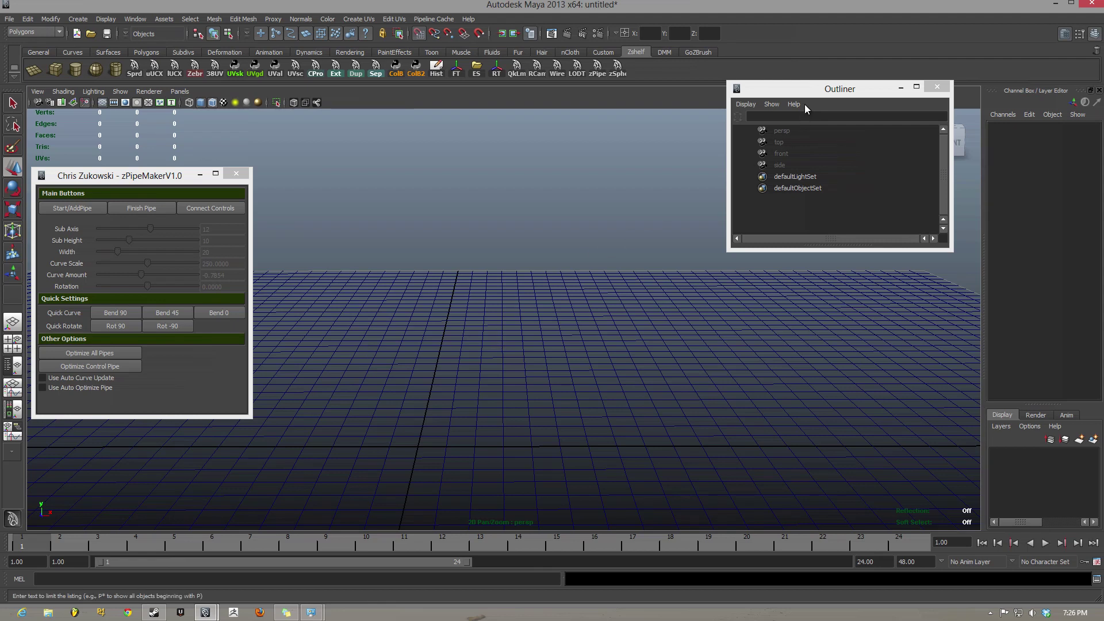
Move the Outliner window below the zPipeMaker window and shrink it to match that window's width.
{"action": "left_click_drag", "start_coordinate": [807, 89], "coordinate": [131, 437]}
{"action": "left_click_drag", "start_coordinate": [252, 452], "coordinate": [247, 452]}
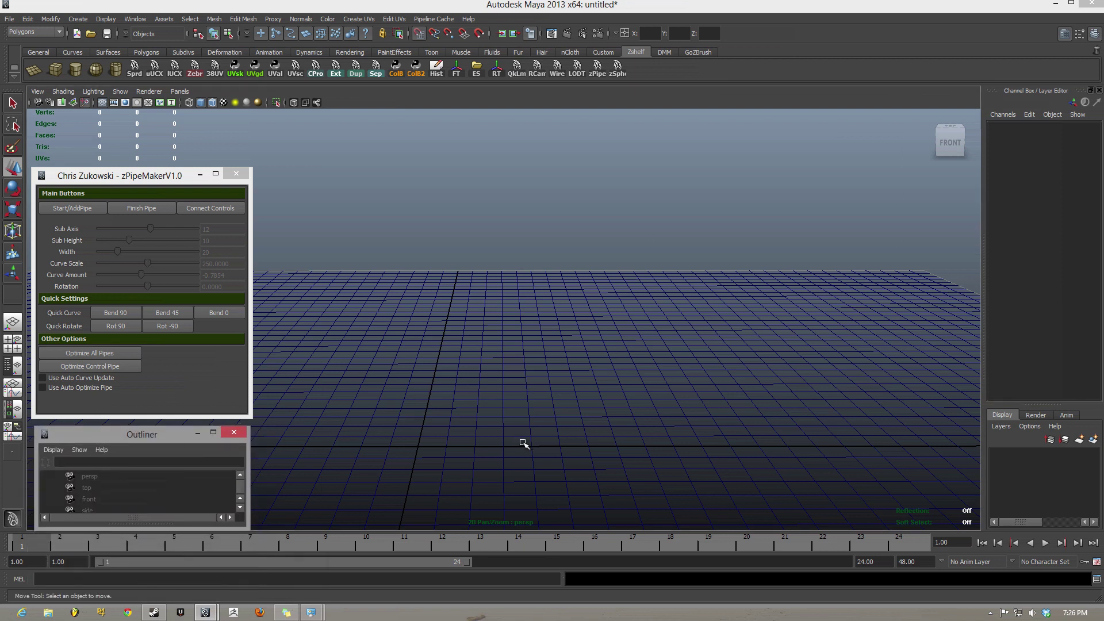
Start a new pipe and set its Sub Axis to 8 and Sub Height to 6.
{"action": "left_click_drag", "start_coordinate": [508, 360], "coordinate": [443, 362], "text": "alt"}
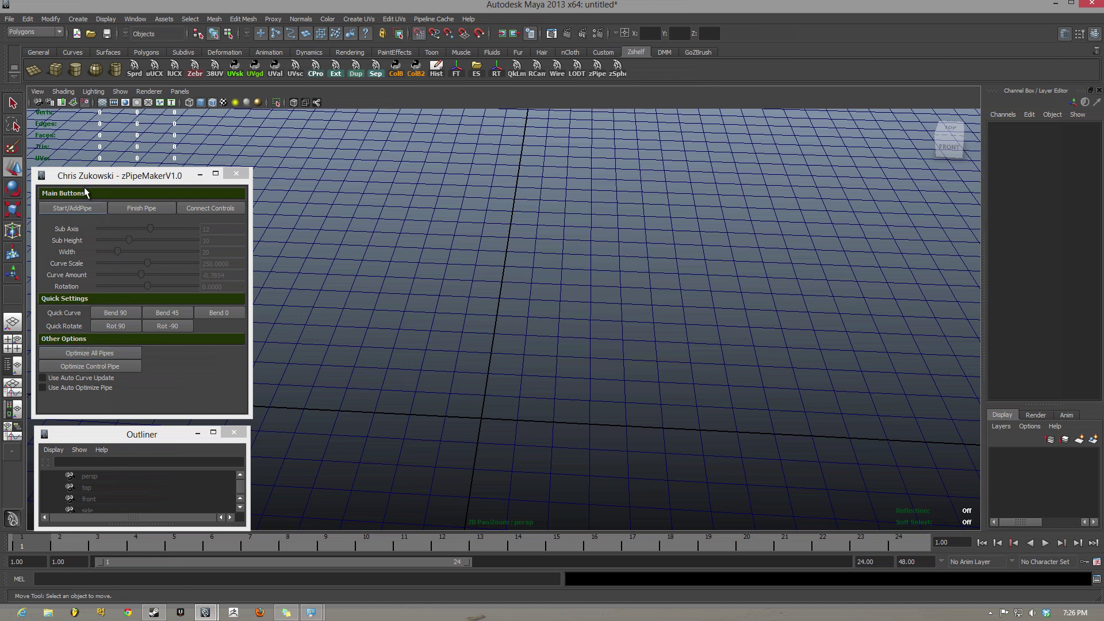
{"action": "left_click", "coordinate": [62, 208]}
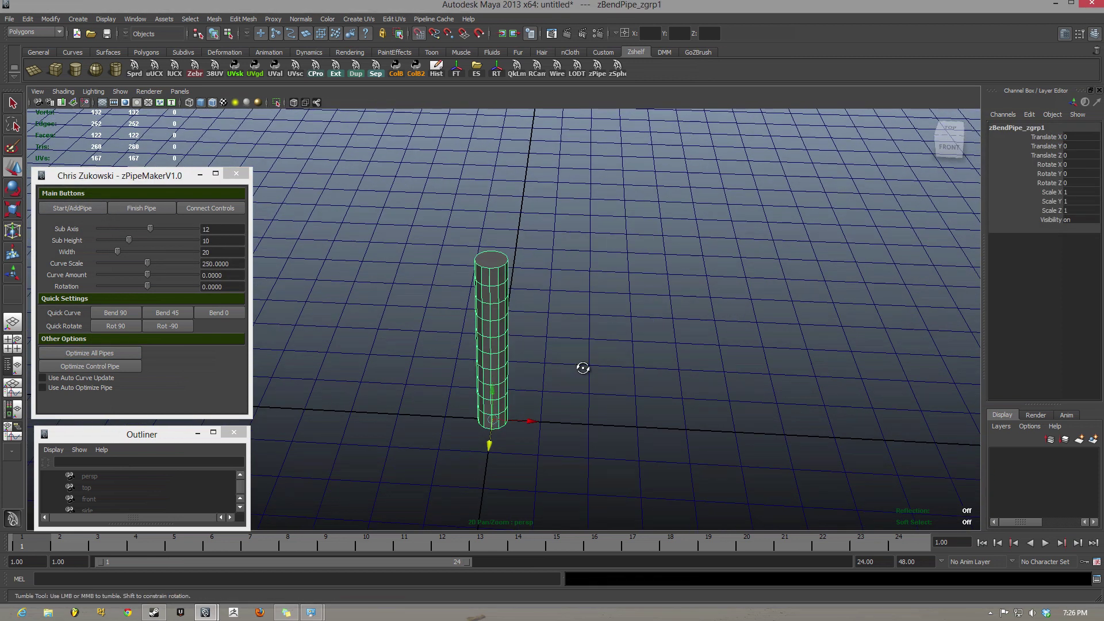
{"action": "left_click_drag", "start_coordinate": [584, 364], "coordinate": [313, 283], "text": "alt"}
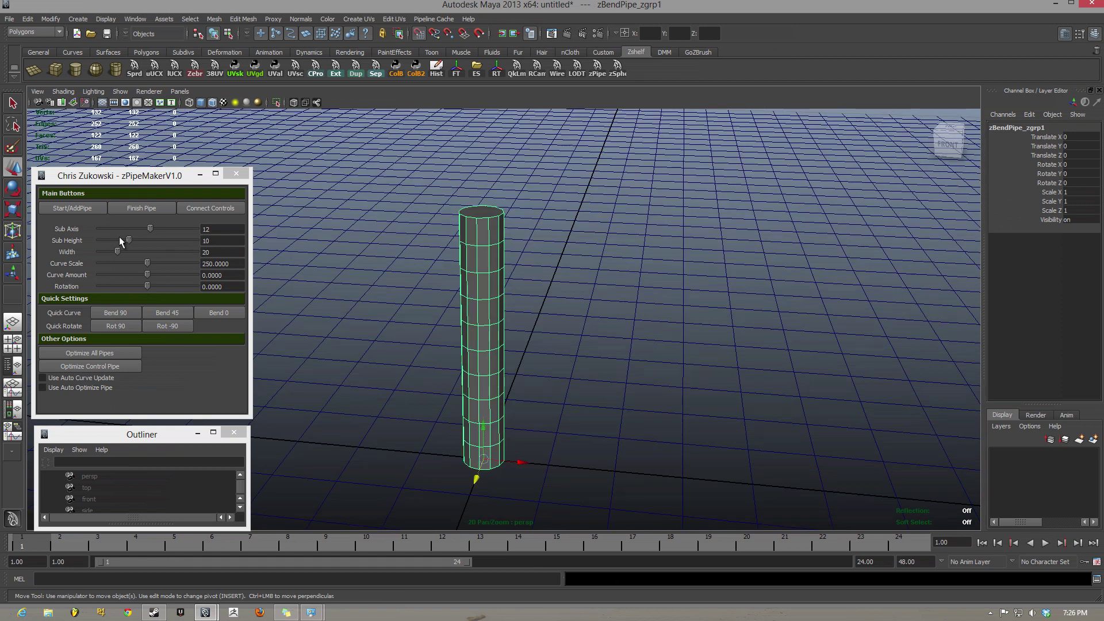
{"action": "left_click_drag", "start_coordinate": [150, 229], "coordinate": [128, 229]}
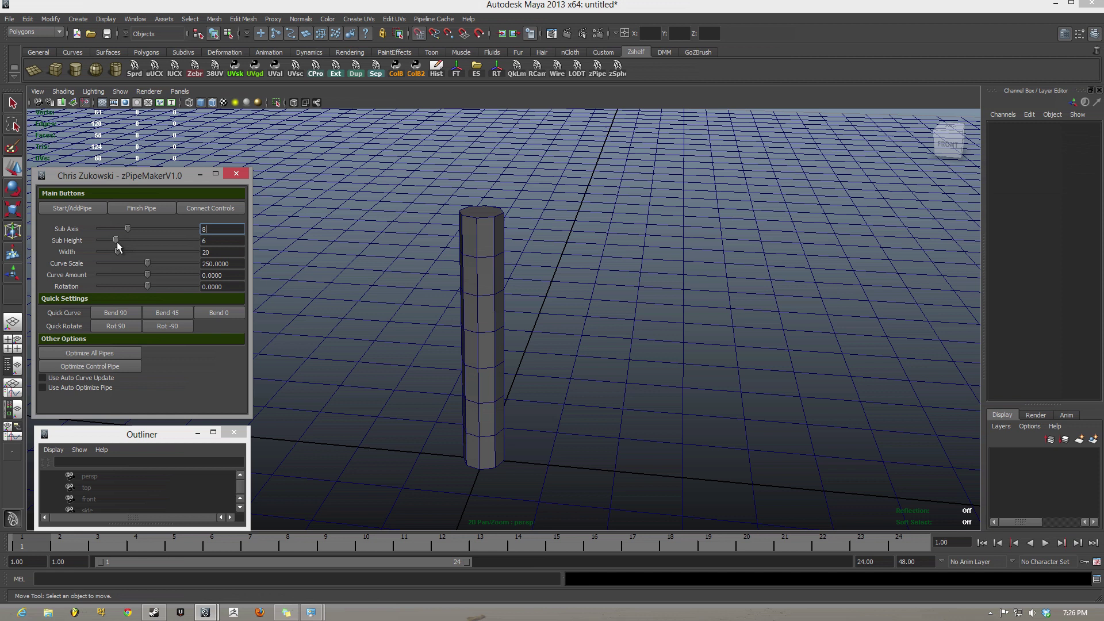
Bend the first pipe segment with Curve Scale about 234.26, Curve Amount about 1.95 and Rotation about -198.11.
{"action": "left_click_drag", "start_coordinate": [145, 264], "coordinate": [115, 284]}
{"action": "middle_click_drag", "start_coordinate": [439, 308], "coordinate": [504, 339], "text": "alt"}
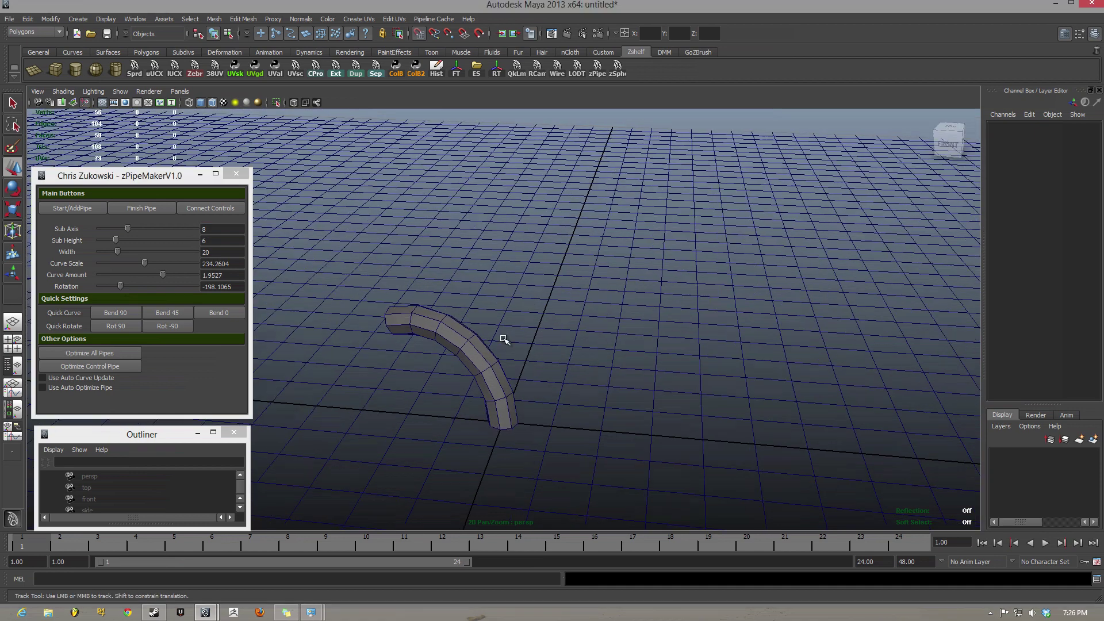
{"action": "left_click_drag", "start_coordinate": [504, 340], "coordinate": [213, 221], "text": "alt"}
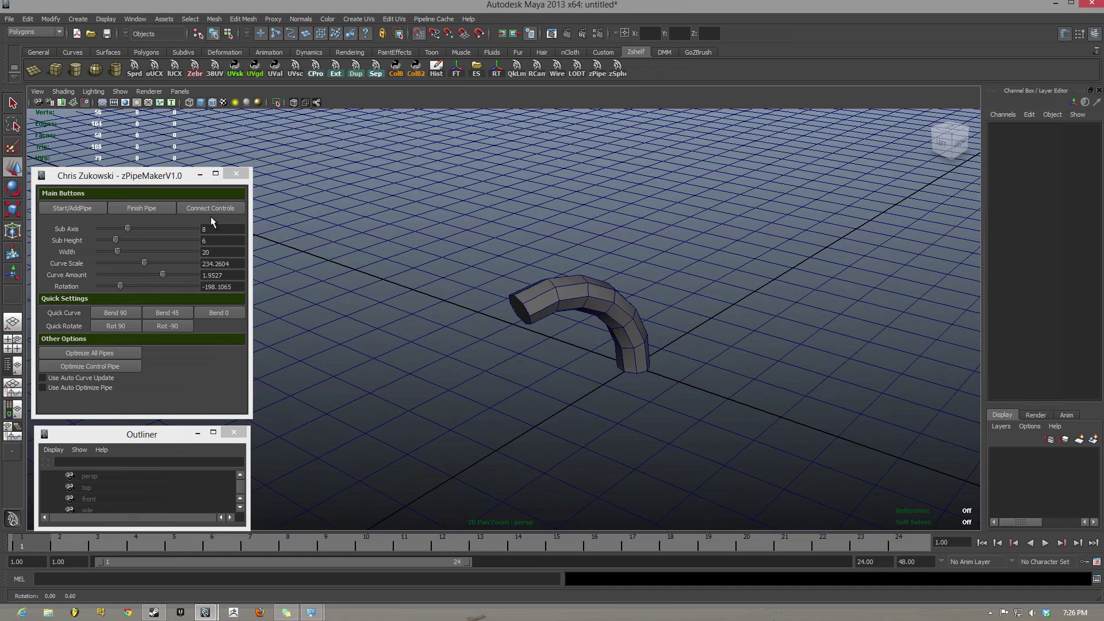
Add a second pipe segment, set its Curve Amount to about -1.60 and rotate it slightly.
{"action": "left_click", "coordinate": [60, 209]}
{"action": "left_click_drag", "start_coordinate": [575, 348], "coordinate": [471, 316], "text": "alt"}
{"action": "left_click_drag", "start_coordinate": [161, 276], "coordinate": [135, 279]}
{"action": "left_click_drag", "start_coordinate": [148, 286], "coordinate": [158, 288]}
{"action": "left_click_drag", "start_coordinate": [343, 289], "coordinate": [230, 346], "text": "alt"}
Add a third pipe segment and set its Rotation to about 104.38.
{"action": "left_click", "coordinate": [81, 210]}
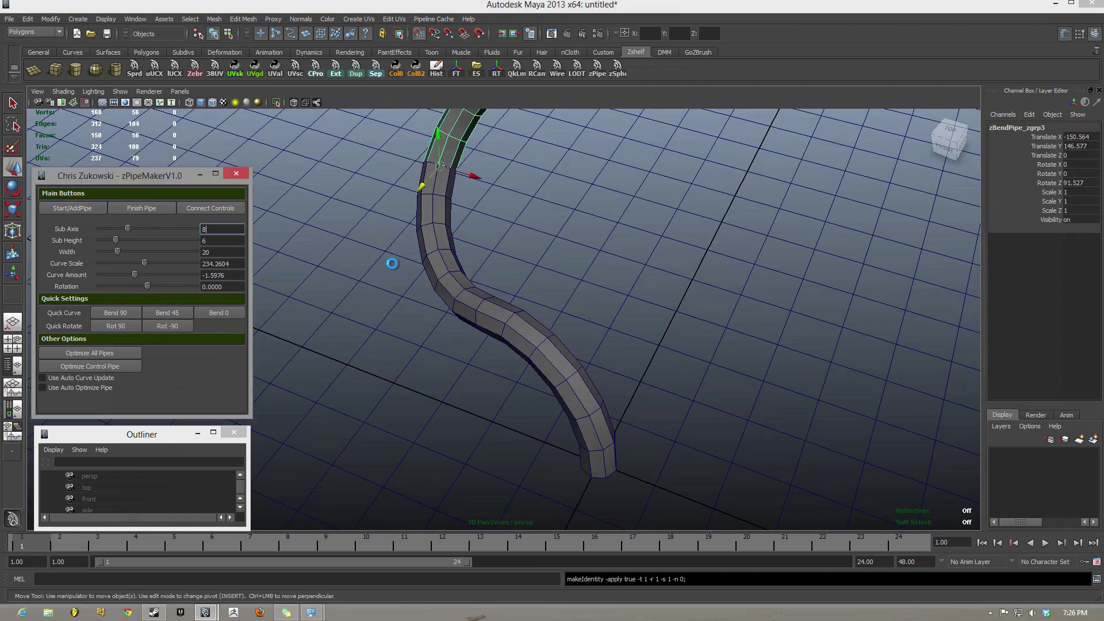
{"action": "left_click_drag", "start_coordinate": [392, 264], "coordinate": [401, 350], "text": "alt"}
{"action": "left_click_drag", "start_coordinate": [147, 287], "coordinate": [161, 289]}
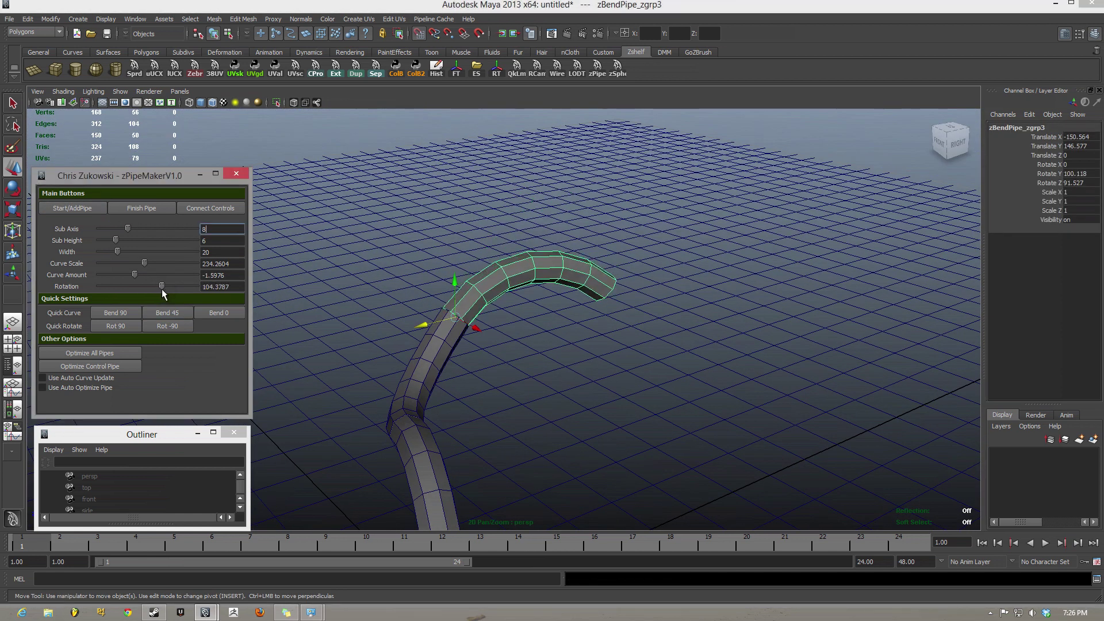
Add a fourth pipe segment, rotate it in the negative direction, and append two more segments to the end.
{"action": "left_click", "coordinate": [85, 211]}
{"action": "left_click_drag", "start_coordinate": [562, 301], "coordinate": [334, 339], "text": "alt"}
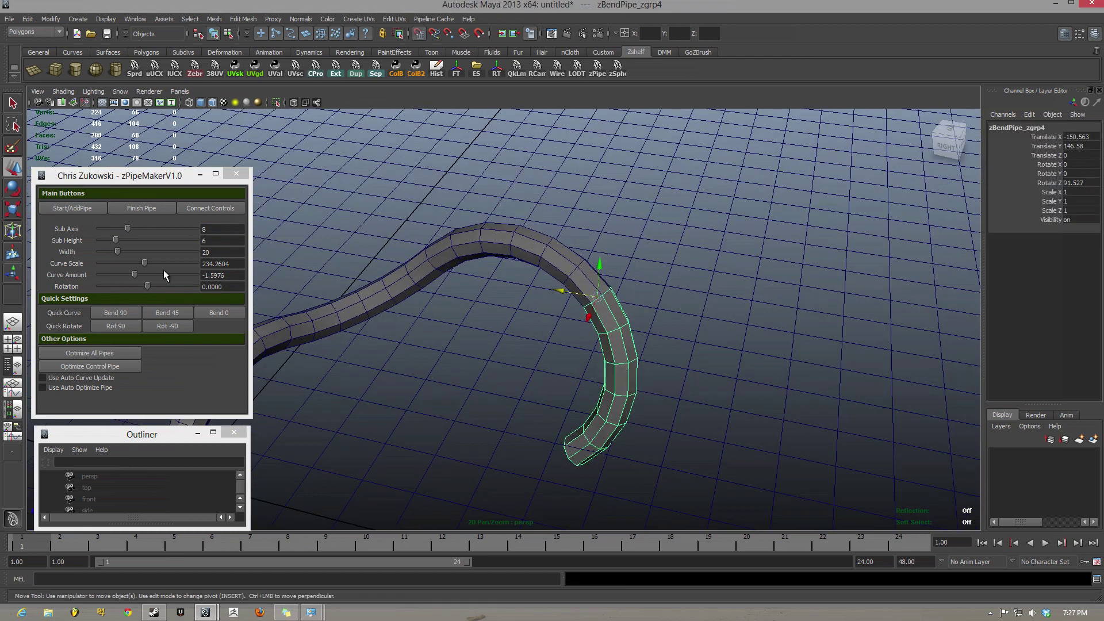
{"action": "left_click_drag", "start_coordinate": [150, 286], "coordinate": [132, 280]}
{"action": "double_click", "coordinate": [82, 212]}
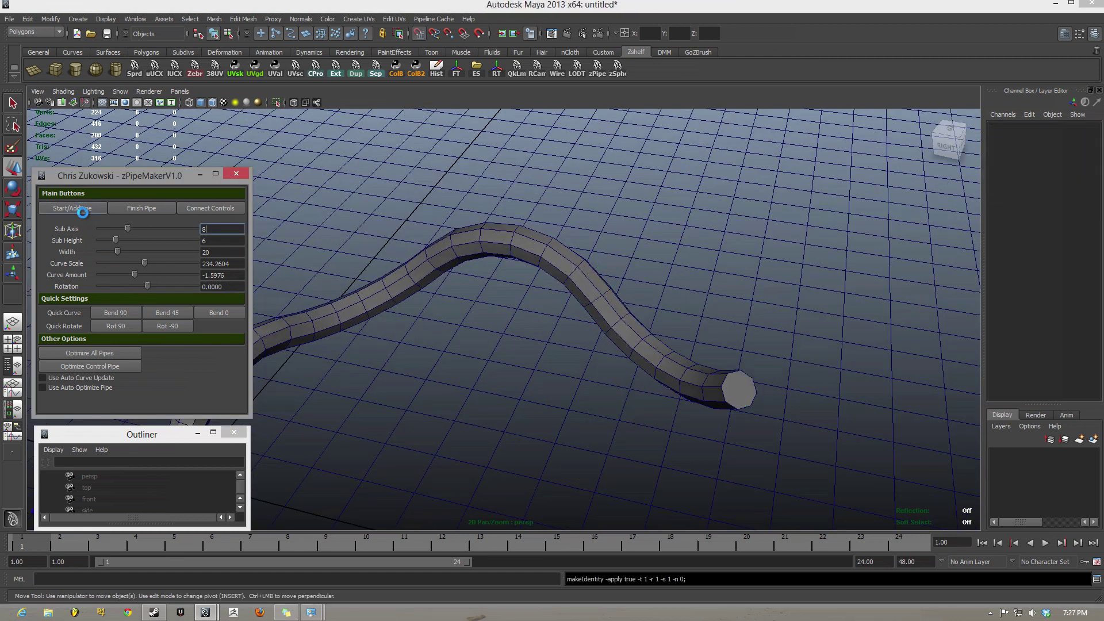
{"action": "left_click_drag", "start_coordinate": [566, 300], "coordinate": [629, 310], "text": "alt"}
{"action": "right_click_drag", "start_coordinate": [489, 331], "coordinate": [557, 242], "text": "alt"}
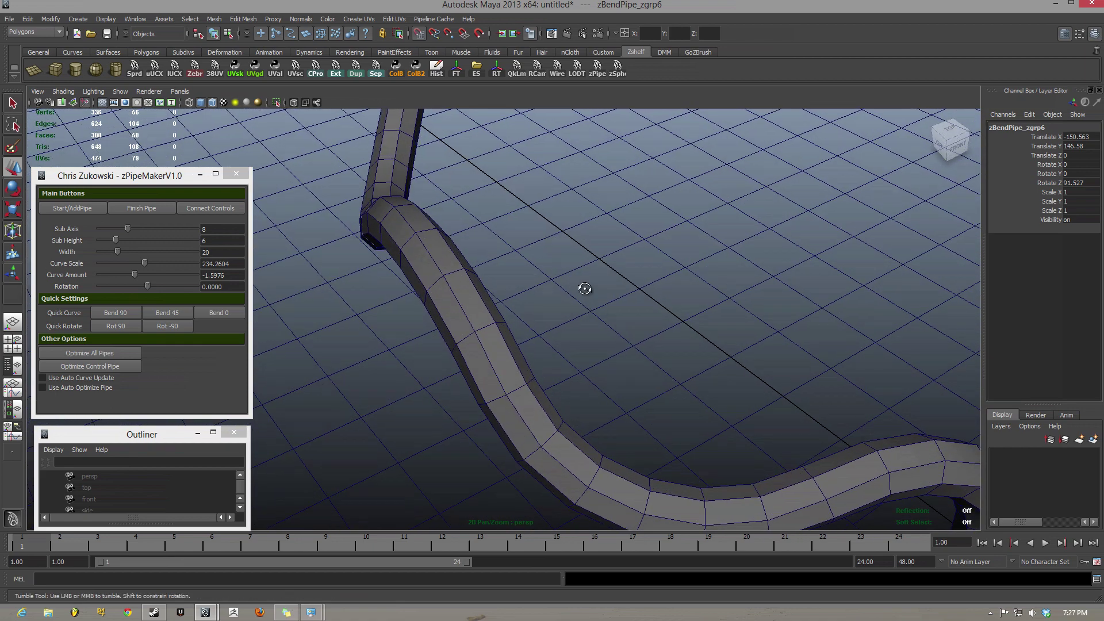
Reduce the Sub Axis of the whole pipe to 6 and inspect the resulting shape.
{"action": "right_click_drag", "start_coordinate": [584, 286], "coordinate": [540, 308], "text": "alt"}
{"action": "left_click_drag", "start_coordinate": [540, 307], "coordinate": [404, 263], "text": "alt"}
{"action": "right_click_drag", "start_coordinate": [349, 277], "coordinate": [387, 284], "text": "alt"}
{"action": "mouse_move", "coordinate": [135, 225]}
{"action": "left_mouse_down"}
{"action": "mouse_move", "coordinate": [100, 232]}
{"action": "mouse_move", "coordinate": [93, 221]}
{"action": "mouse_move", "coordinate": [115, 222]}
{"action": "left_mouse_up"}
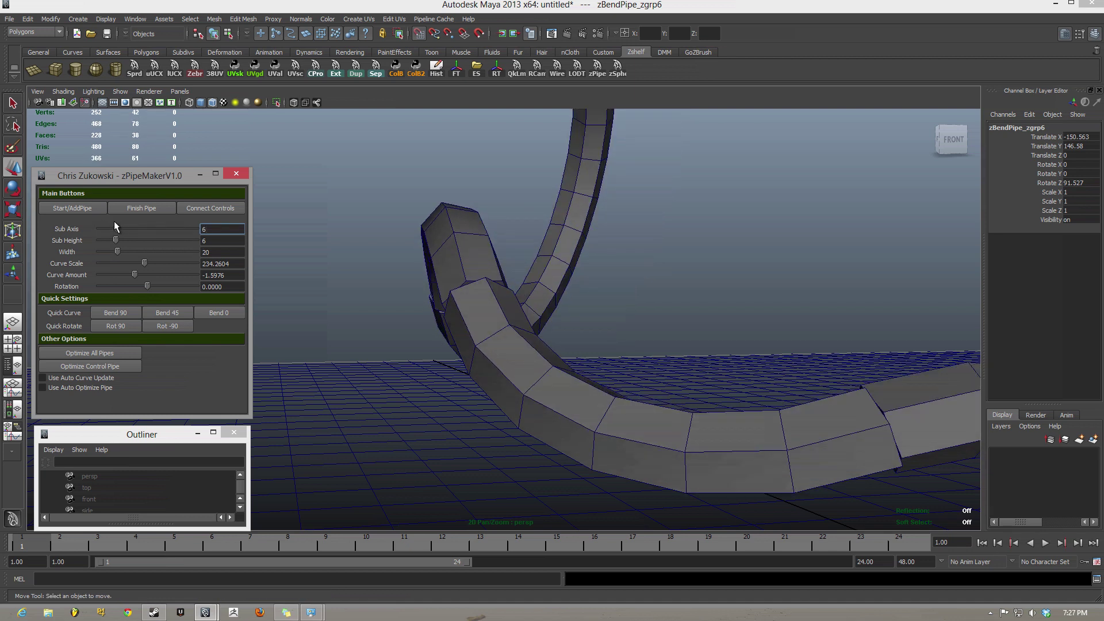
{"action": "left_click", "coordinate": [368, 258]}
{"action": "left_click_drag", "start_coordinate": [402, 265], "coordinate": [643, 378], "text": "alt"}
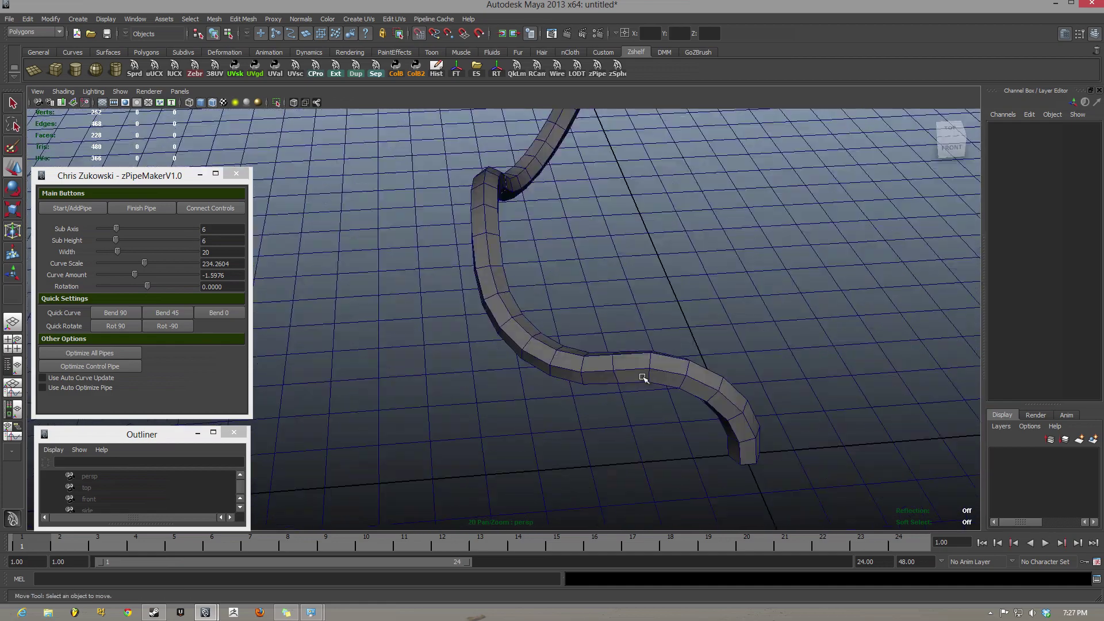
{"action": "left_click_drag", "start_coordinate": [769, 421], "coordinate": [482, 331], "text": "alt"}
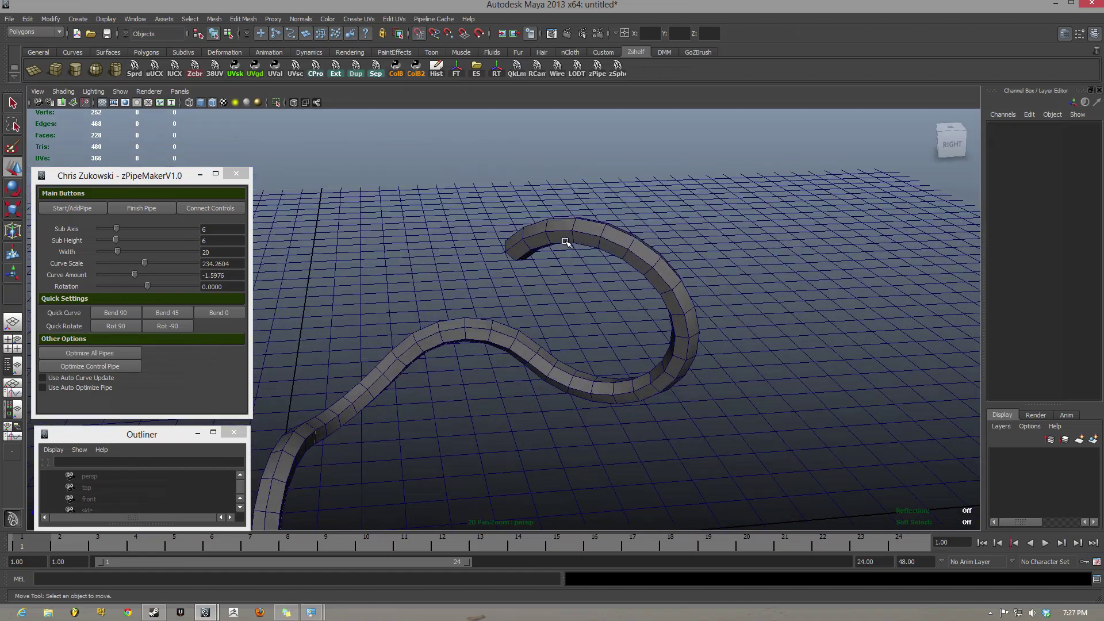
Select the third pipe segment and connect the pipe controls to it.
{"action": "left_click", "coordinate": [566, 242]}
{"action": "left_click", "coordinate": [202, 212]}
{"action": "left_click_drag", "start_coordinate": [425, 305], "coordinate": [317, 271], "text": "alt"}
{"action": "left_click", "coordinate": [486, 313]}
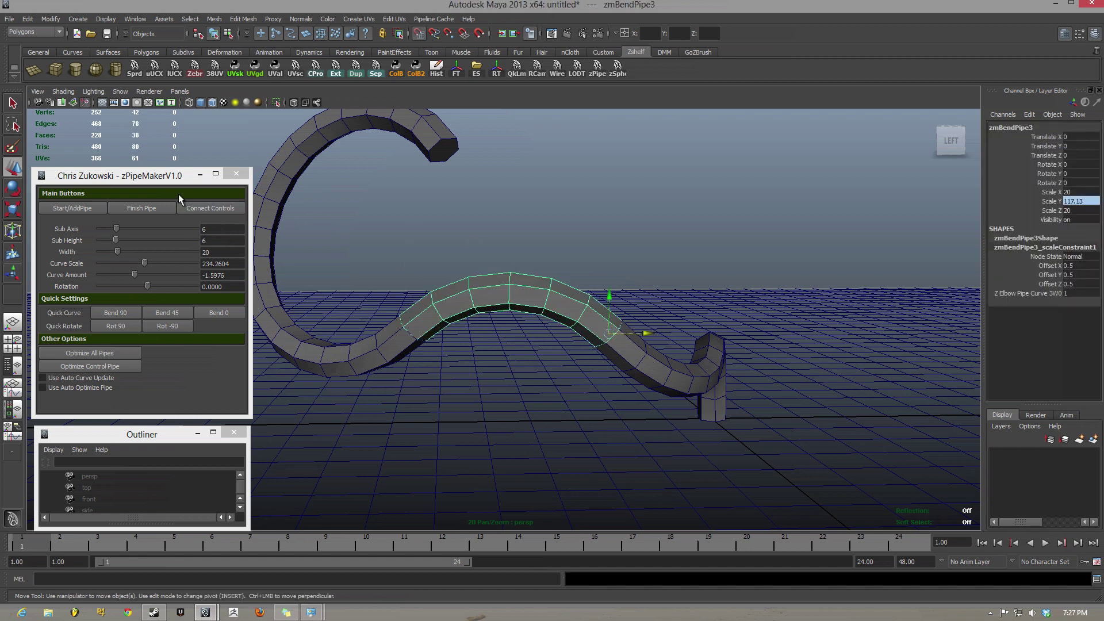
{"action": "left_click", "coordinate": [218, 210]}
{"action": "left_click_drag", "start_coordinate": [528, 278], "coordinate": [491, 294], "text": "alt"}
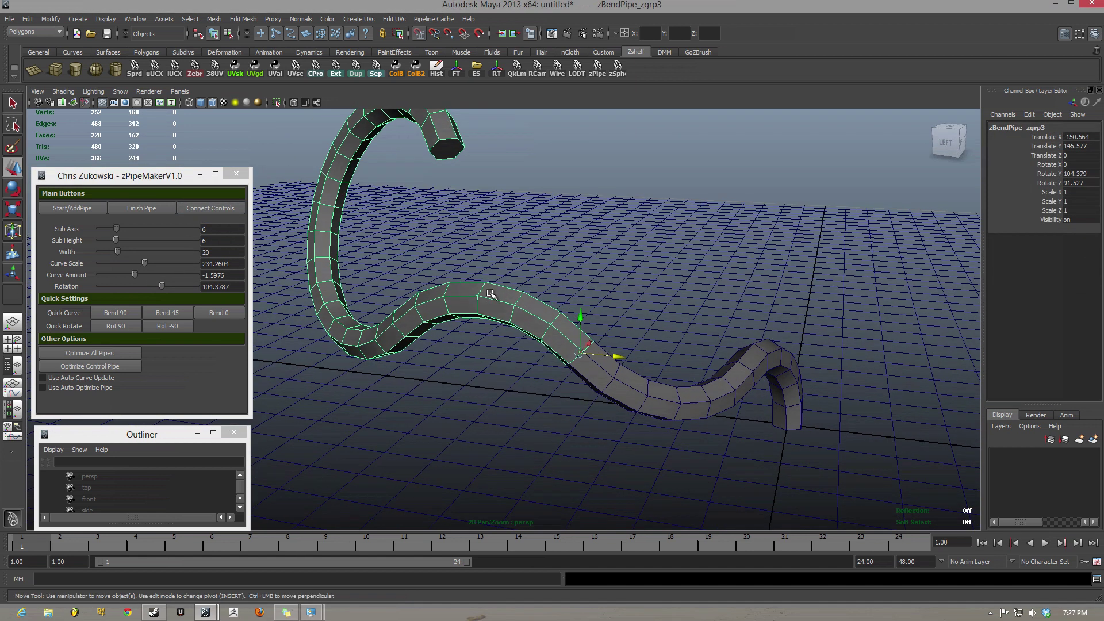
Set the third segment's Curve Scale to about 331.70 and its Curve Amount to about -0.67.
{"action": "mouse_move", "coordinate": [135, 274]}
{"action": "left_mouse_down"}
{"action": "mouse_move", "coordinate": [151, 274]}
{"action": "mouse_move", "coordinate": [133, 274]}
{"action": "left_mouse_up"}
{"action": "left_click_drag", "start_coordinate": [437, 288], "coordinate": [501, 287], "text": "alt"}
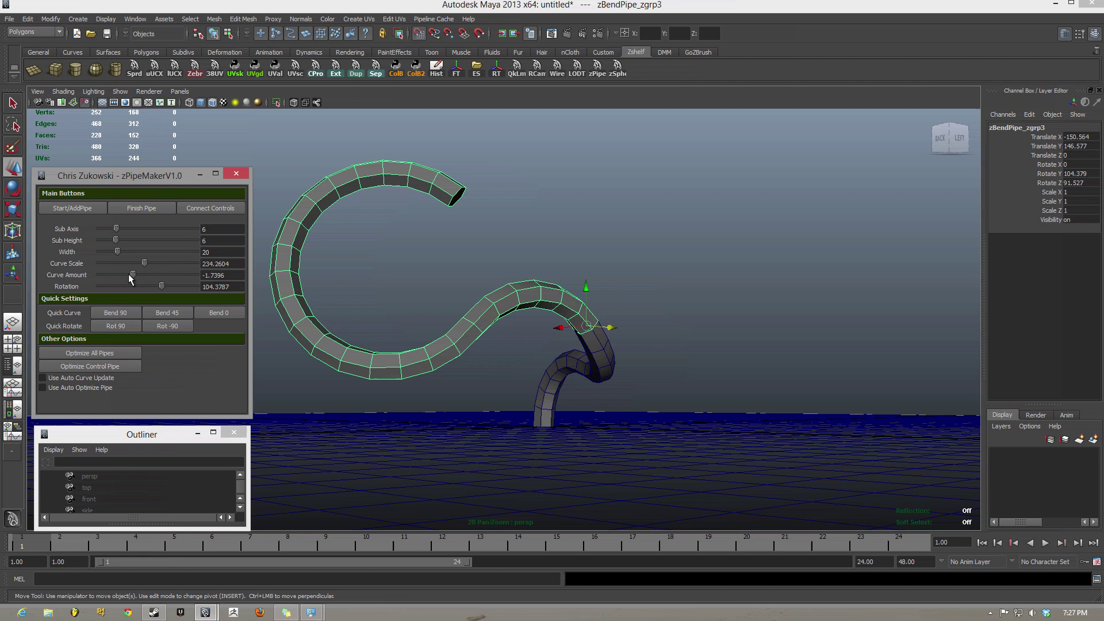
{"action": "left_click_drag", "start_coordinate": [132, 274], "coordinate": [165, 263]}
{"action": "left_click_drag", "start_coordinate": [518, 276], "coordinate": [486, 276], "text": "alt"}
{"action": "middle_click_drag", "start_coordinate": [486, 276], "coordinate": [510, 310], "text": "alt"}
{"action": "left_click_drag", "start_coordinate": [510, 310], "coordinate": [462, 316], "text": "alt"}
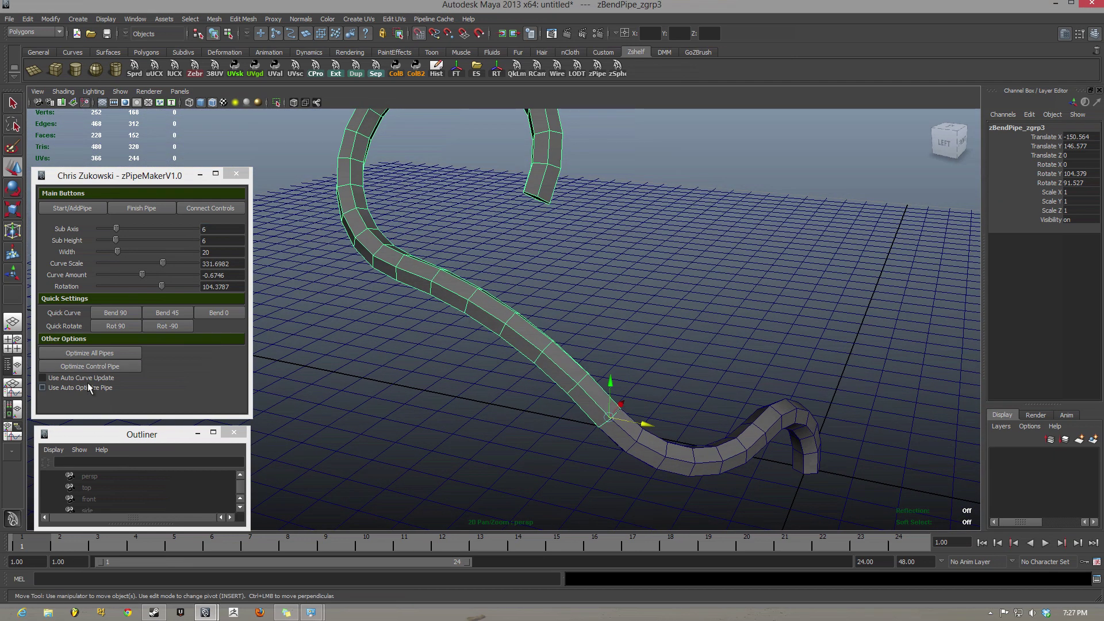
Enable auto curve update and rebend the third segment with Curve Amount about 0.46 and Curve Scale about 269.69.
{"action": "left_click", "coordinate": [44, 377]}
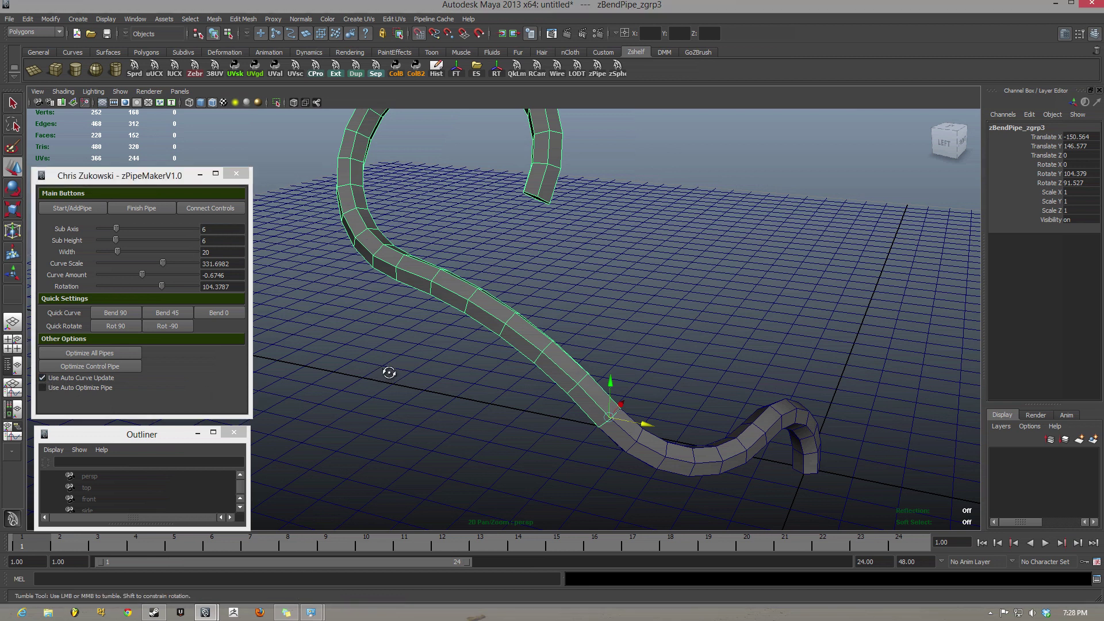
{"action": "left_click_drag", "start_coordinate": [389, 372], "coordinate": [428, 358], "text": "alt"}
{"action": "mouse_move", "coordinate": [139, 275]}
{"action": "left_mouse_down"}
{"action": "mouse_move", "coordinate": [150, 275]}
{"action": "mouse_move", "coordinate": [130, 275]}
{"action": "mouse_move", "coordinate": [143, 277]}
{"action": "left_mouse_up"}
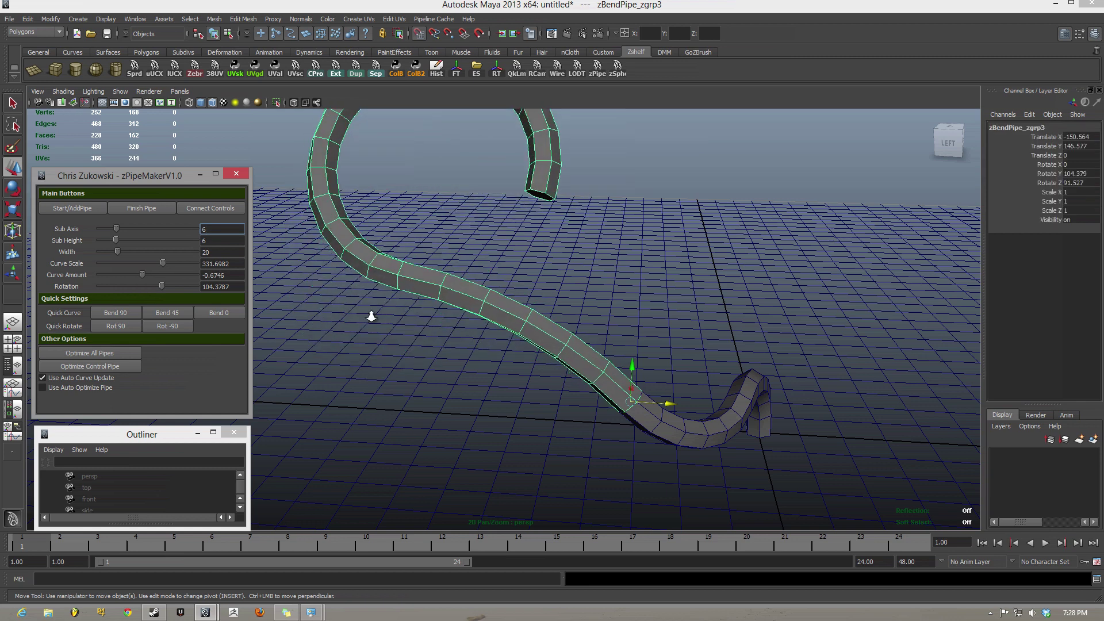
{"action": "left_click_drag", "start_coordinate": [370, 313], "coordinate": [476, 316], "text": "alt"}
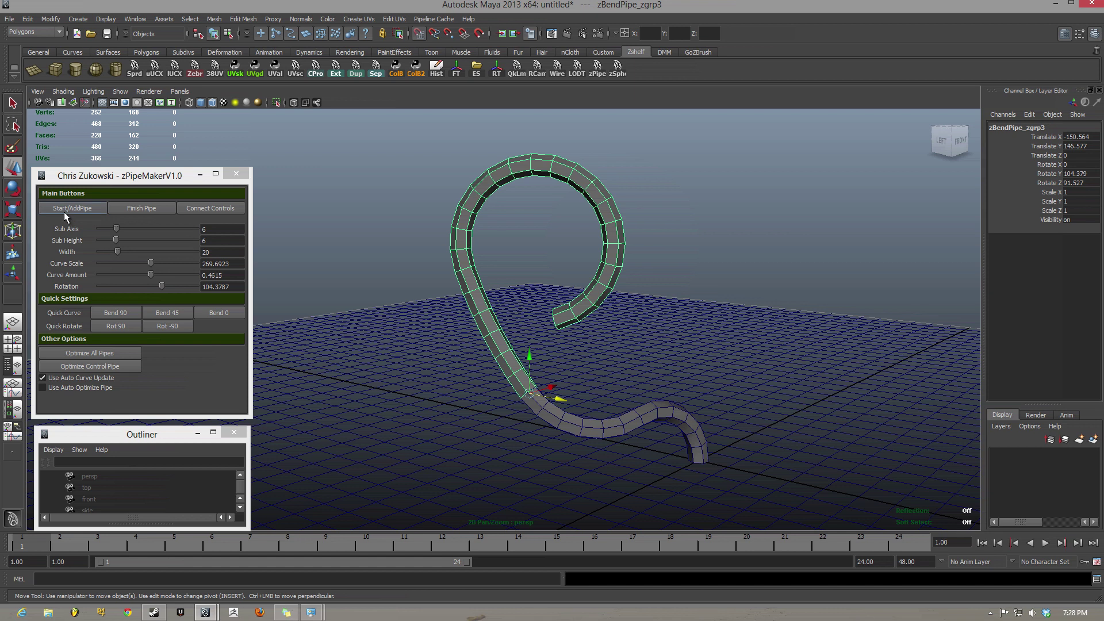
Add another segment to the end of the pipe and set its Curve Amount to about -1.67.
{"action": "left_click", "coordinate": [64, 212]}
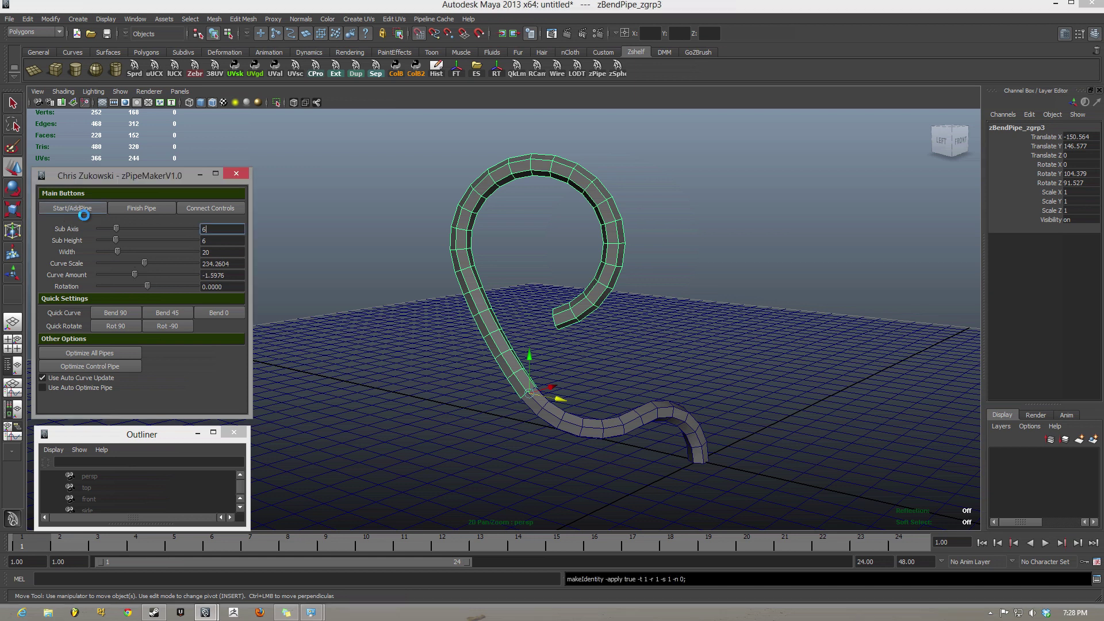
{"action": "left_click_drag", "start_coordinate": [132, 275], "coordinate": [134, 275]}
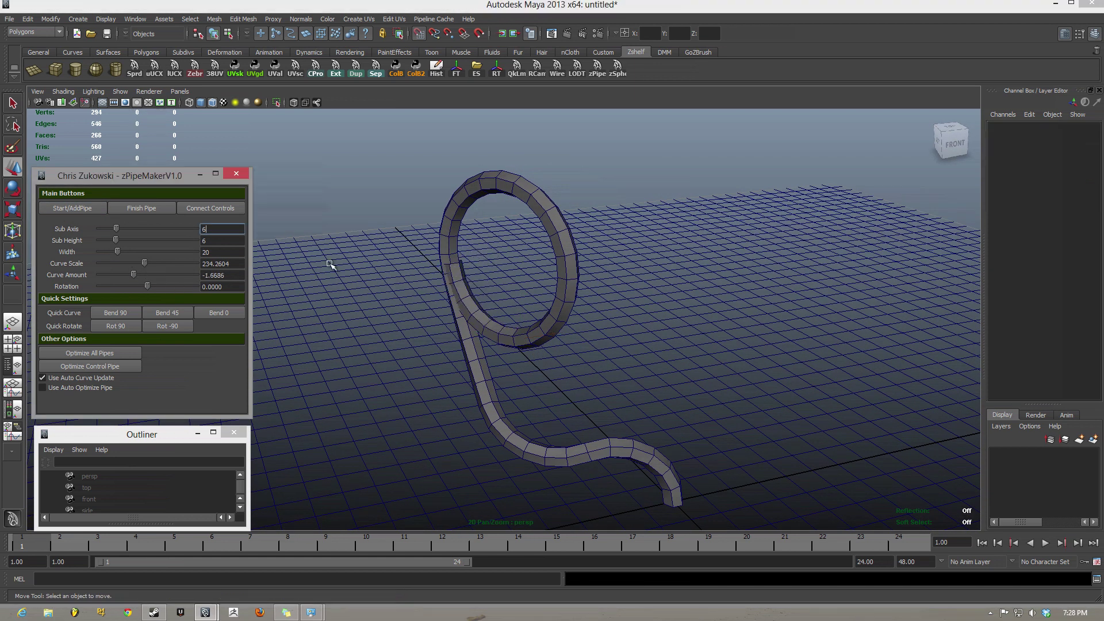
Connect the controls to the fifth pipe segment and set its Curve Amount to about 1.17.
{"action": "left_click", "coordinate": [535, 220]}
{"action": "right_click_drag", "start_coordinate": [546, 340], "coordinate": [535, 357], "text": "alt"}
{"action": "left_click_drag", "start_coordinate": [535, 357], "coordinate": [584, 341], "text": "alt"}
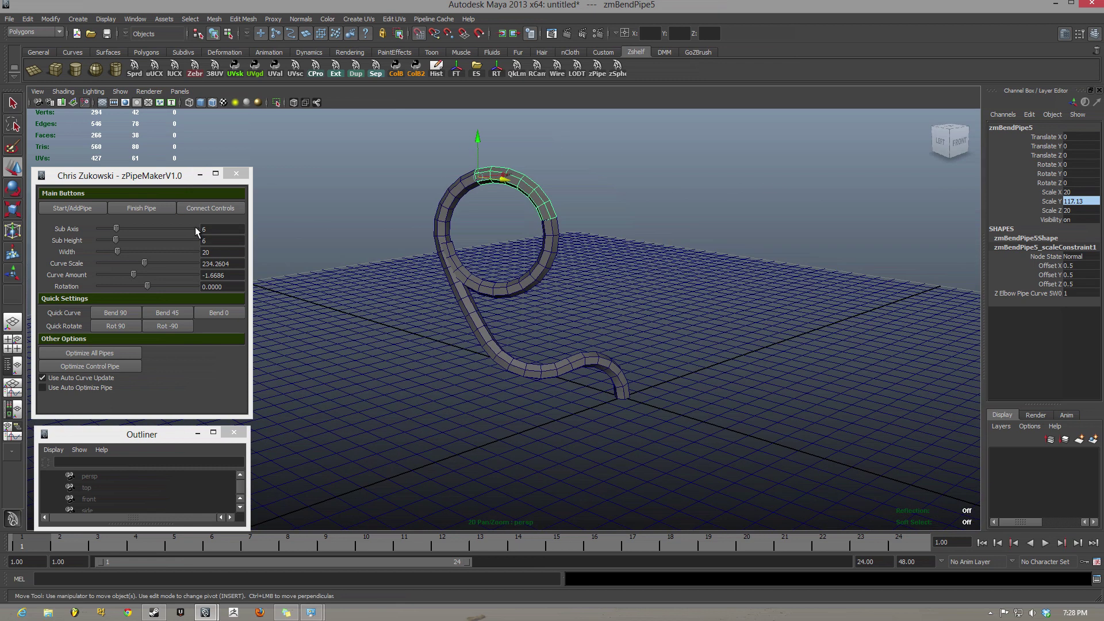
{"action": "left_click", "coordinate": [200, 211]}
{"action": "left_click_drag", "start_coordinate": [134, 275], "coordinate": [156, 277]}
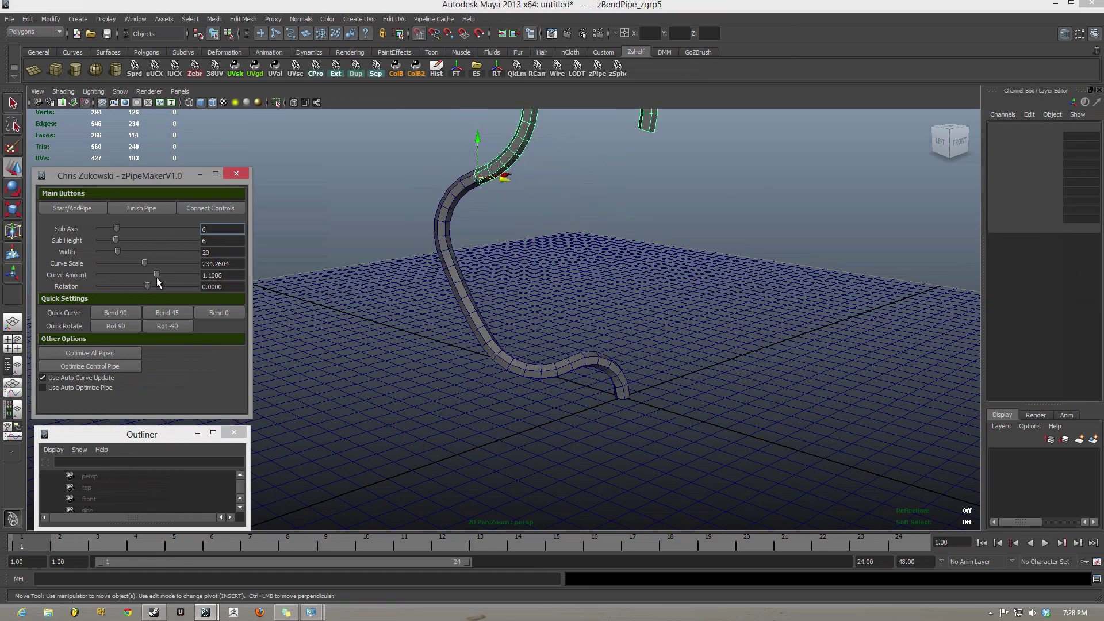
{"action": "middle_click_drag", "start_coordinate": [426, 247], "coordinate": [396, 319], "text": "alt"}
{"action": "left_click_drag", "start_coordinate": [397, 319], "coordinate": [411, 314], "text": "alt"}
{"action": "right_click_drag", "start_coordinate": [412, 314], "coordinate": [412, 328], "text": "alt"}
{"action": "middle_click_drag", "start_coordinate": [412, 327], "coordinate": [351, 281], "text": "alt"}
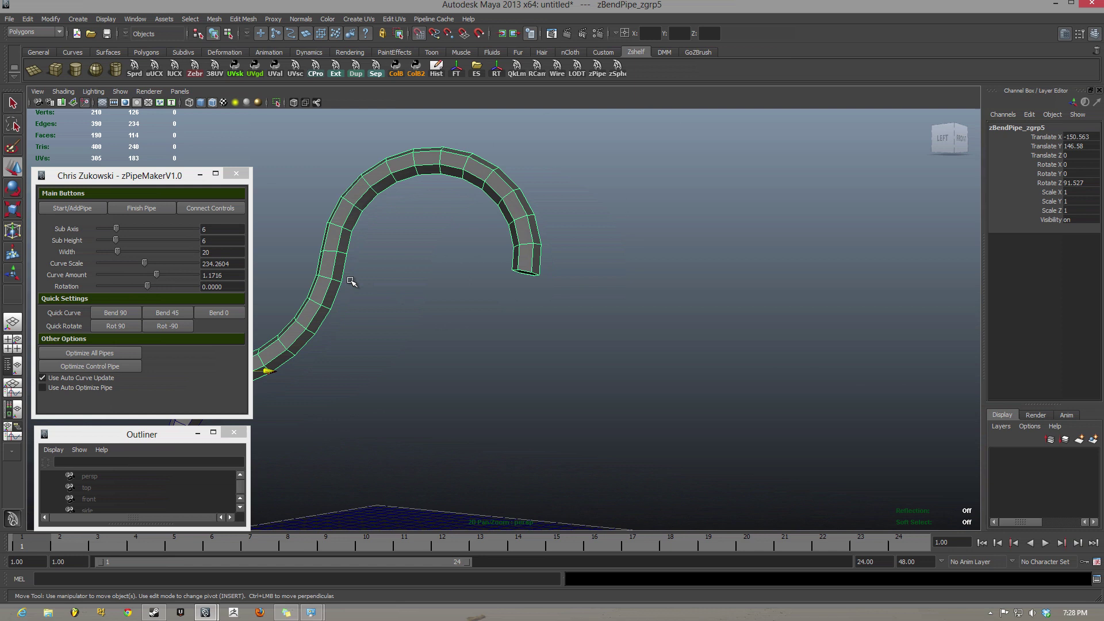
Add a new segment at the pipe's end and apply the 90-degree bend preset to it.
{"action": "left_click", "coordinate": [65, 206]}
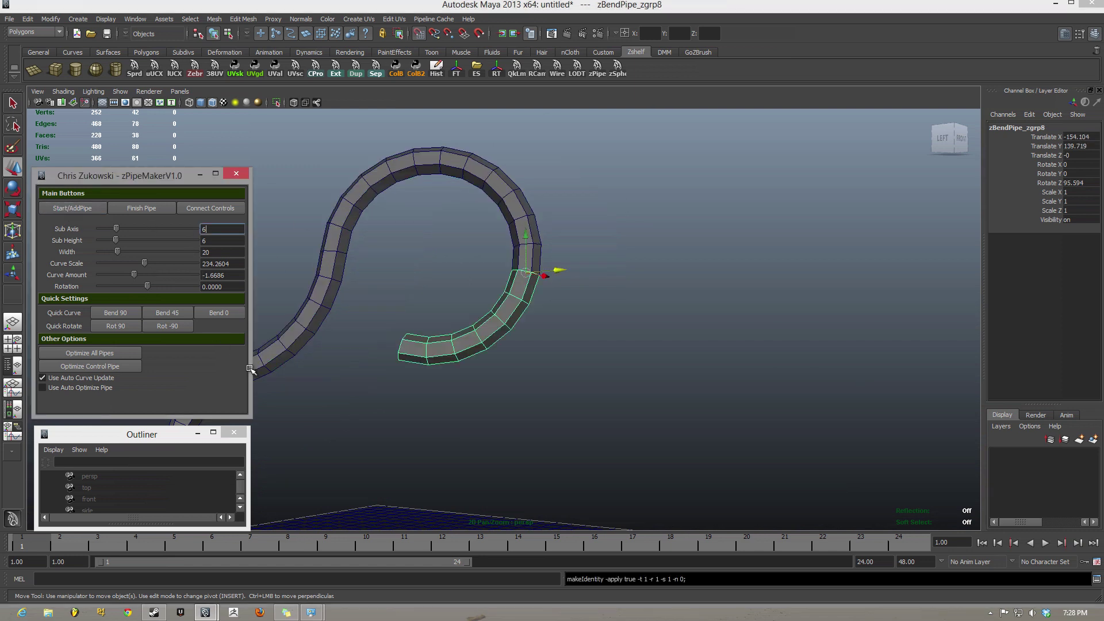
{"action": "middle_click_drag", "start_coordinate": [485, 361], "coordinate": [514, 309], "text": "alt"}
{"action": "right_click_drag", "start_coordinate": [513, 309], "coordinate": [468, 312], "text": "alt"}
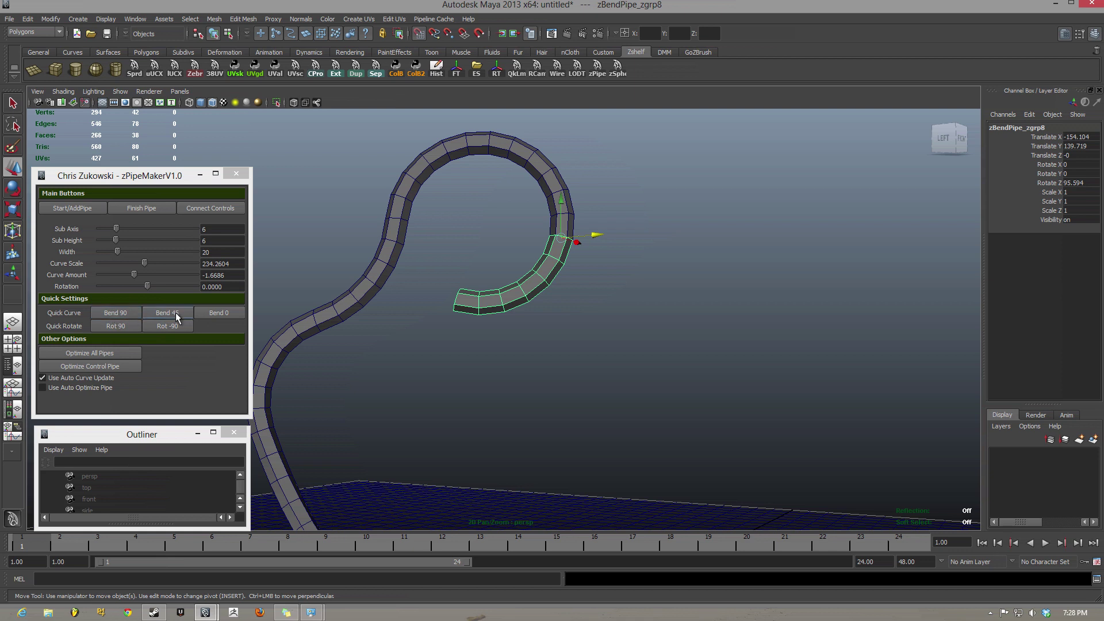
{"action": "middle_click_drag", "start_coordinate": [596, 403], "coordinate": [395, 384], "text": "alt"}
{"action": "right_click_drag", "start_coordinate": [395, 384], "coordinate": [432, 364], "text": "alt"}
{"action": "left_click_drag", "start_coordinate": [432, 365], "coordinate": [451, 351], "text": "alt"}
{"action": "left_click", "coordinate": [115, 313]}
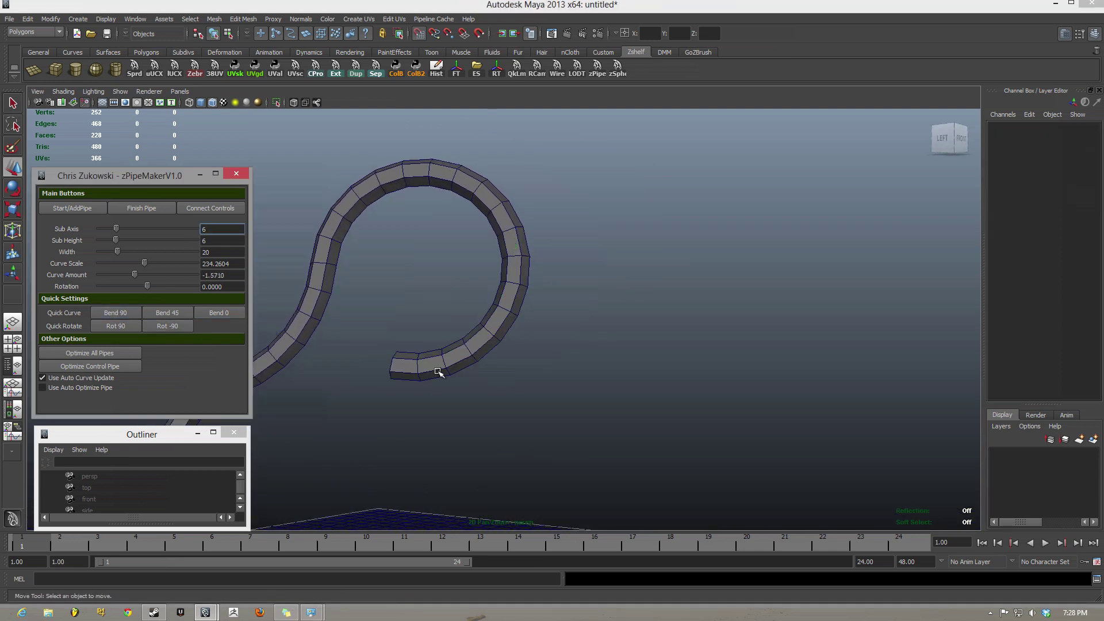
Extend the loop with another segment using the 90-degree bend and 90-degree rotation presets.
{"action": "left_click", "coordinate": [115, 314]}
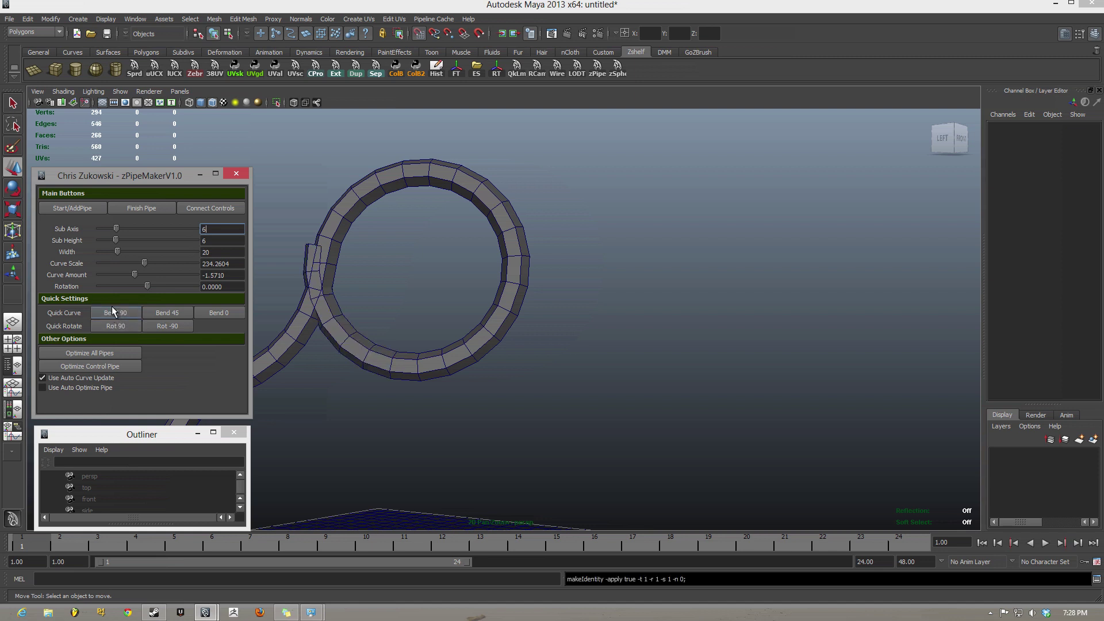
{"action": "left_click_drag", "start_coordinate": [371, 346], "coordinate": [438, 331], "text": "alt"}
{"action": "right_click_drag", "start_coordinate": [438, 330], "coordinate": [460, 328], "text": "alt"}
{"action": "left_click", "coordinate": [112, 324]}
{"action": "left_click", "coordinate": [118, 312]}
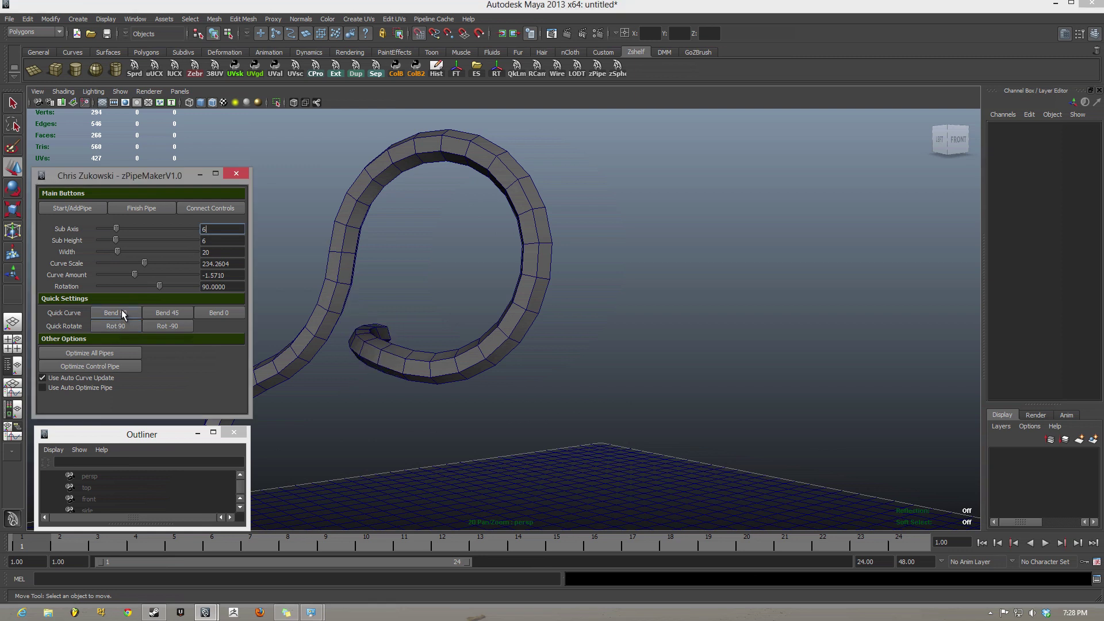
Continue the pipe with further segments, using the 90-degree bend, 90-degree rotation and 45-degree bend presets.
{"action": "left_click_drag", "start_coordinate": [437, 340], "coordinate": [460, 378], "text": "alt"}
{"action": "left_click", "coordinate": [115, 313]}
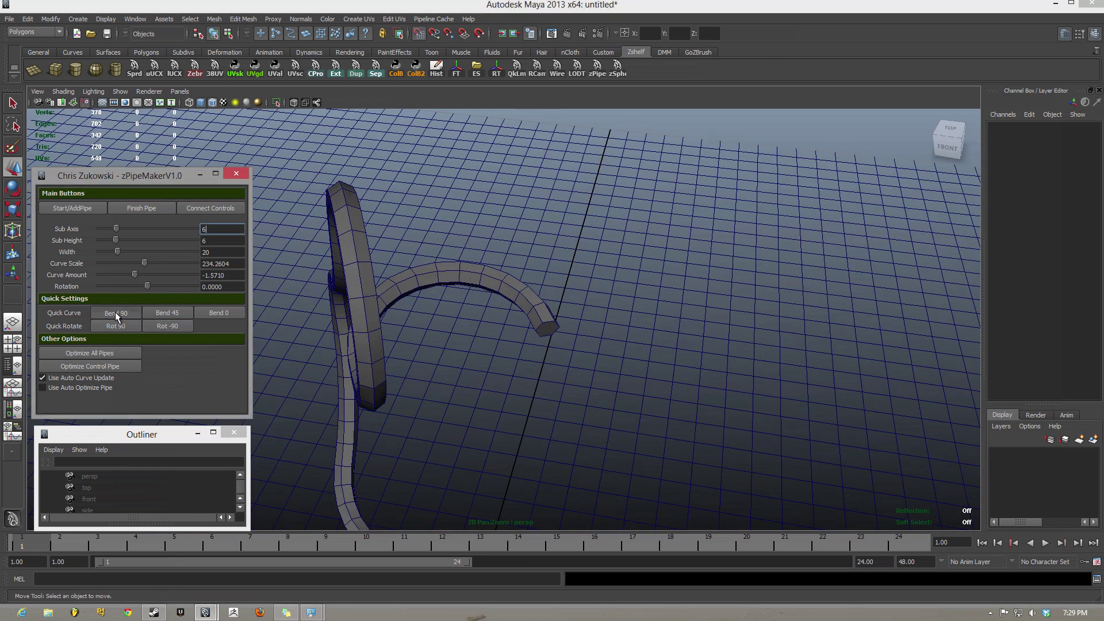
{"action": "left_click", "coordinate": [114, 326]}
{"action": "left_click", "coordinate": [182, 313]}
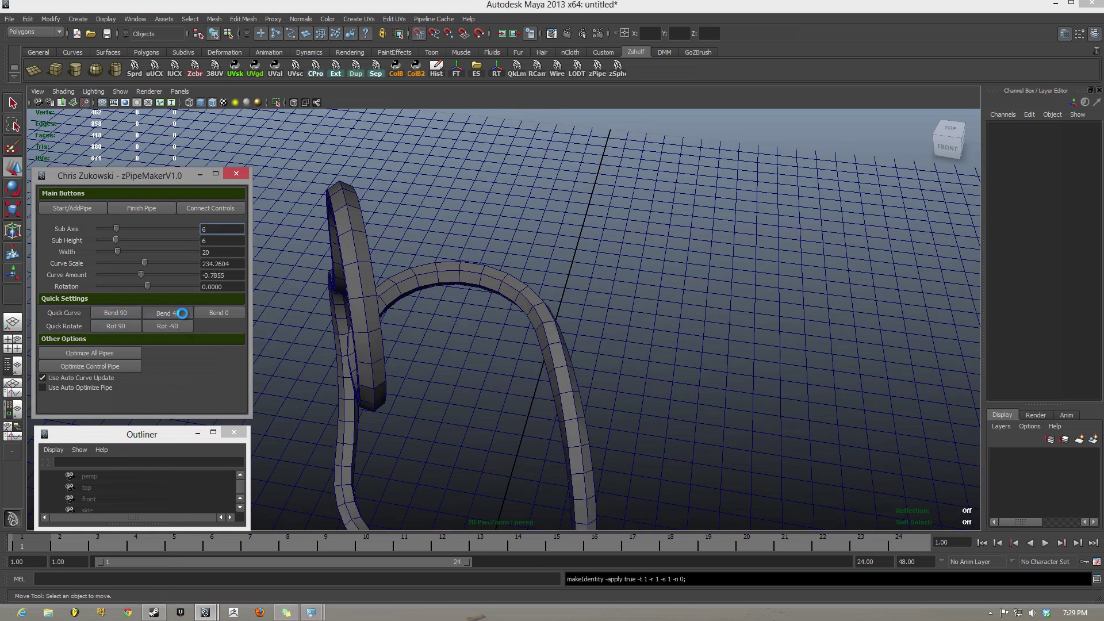
{"action": "left_click_drag", "start_coordinate": [632, 356], "coordinate": [552, 339], "text": "alt"}
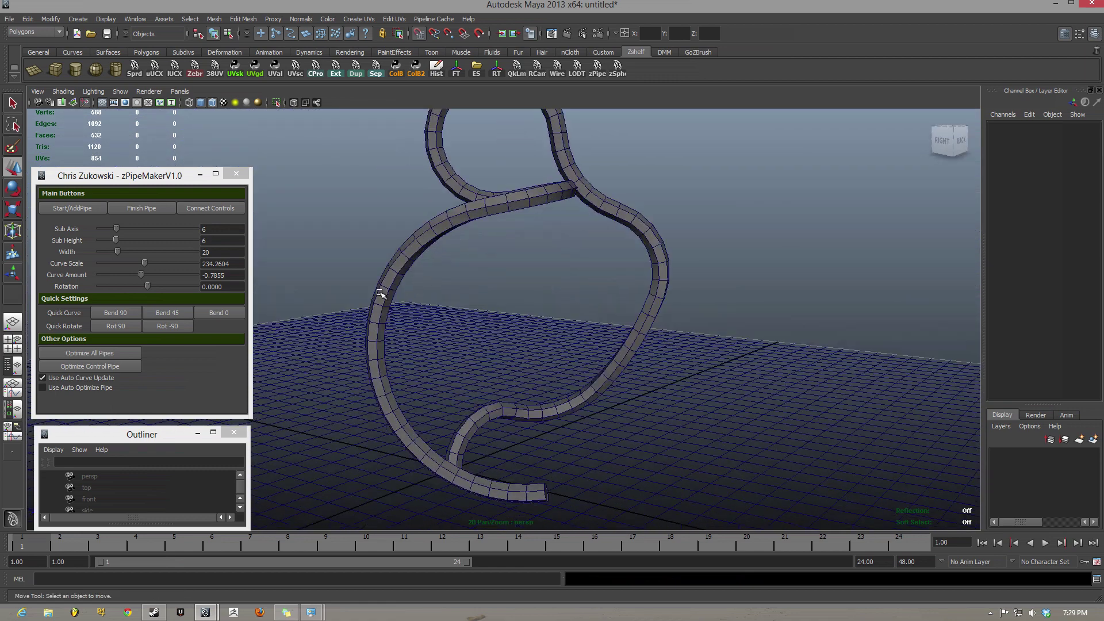
Extend the end of the pipe with a long straight run of segments using the 0-degree bend preset.
{"action": "left_click", "coordinate": [218, 312]}
{"action": "scroll", "coordinate": [550, 394], "scroll_direction": "down", "scroll_amount": 5}
{"action": "middle_click_drag", "start_coordinate": [550, 395], "coordinate": [542, 293], "text": "alt"}
{"action": "left_click_drag", "start_coordinate": [542, 292], "coordinate": [491, 357], "text": "alt"}
{"action": "left_click_drag", "start_coordinate": [424, 328], "coordinate": [506, 325], "text": "alt"}
{"action": "left_click_drag", "start_coordinate": [564, 387], "coordinate": [299, 340], "text": "alt"}
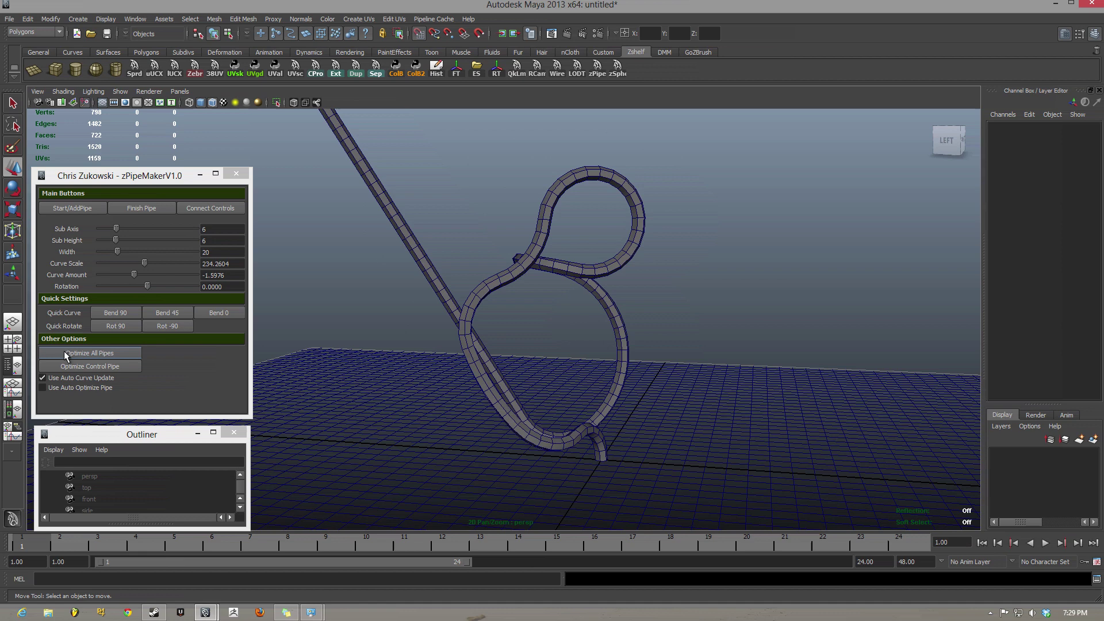
Try optimizing all pipes at once and inspect the resulting mesh from several sides.
{"action": "left_click", "coordinate": [67, 354]}
{"action": "left_click_drag", "start_coordinate": [525, 321], "coordinate": [421, 218], "text": "alt"}
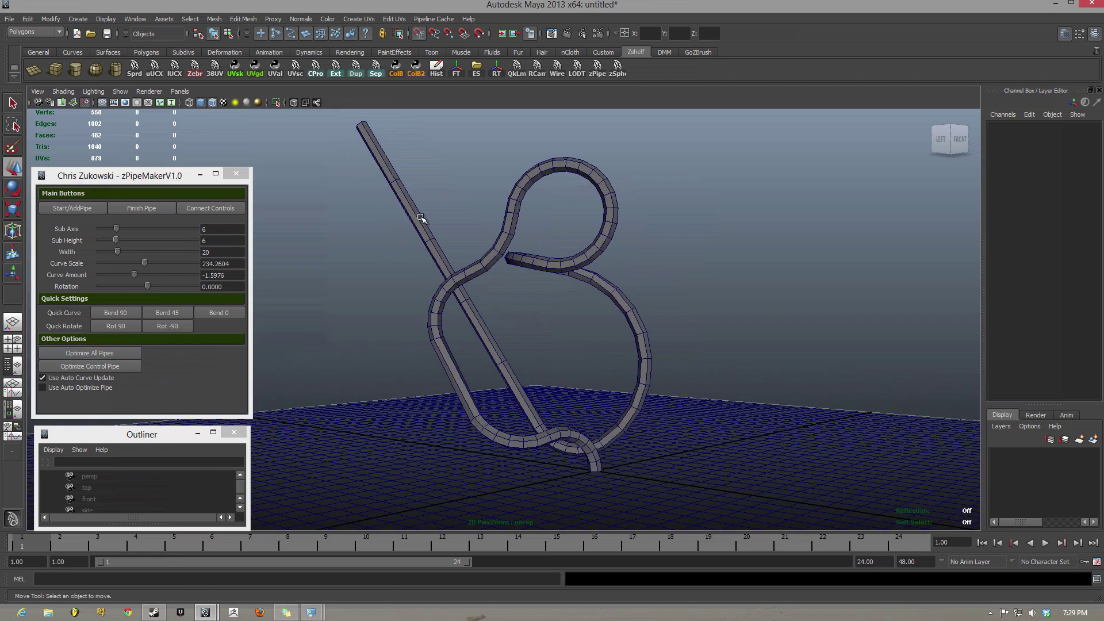
{"action": "left_click_drag", "start_coordinate": [763, 202], "coordinate": [527, 293], "text": "alt"}
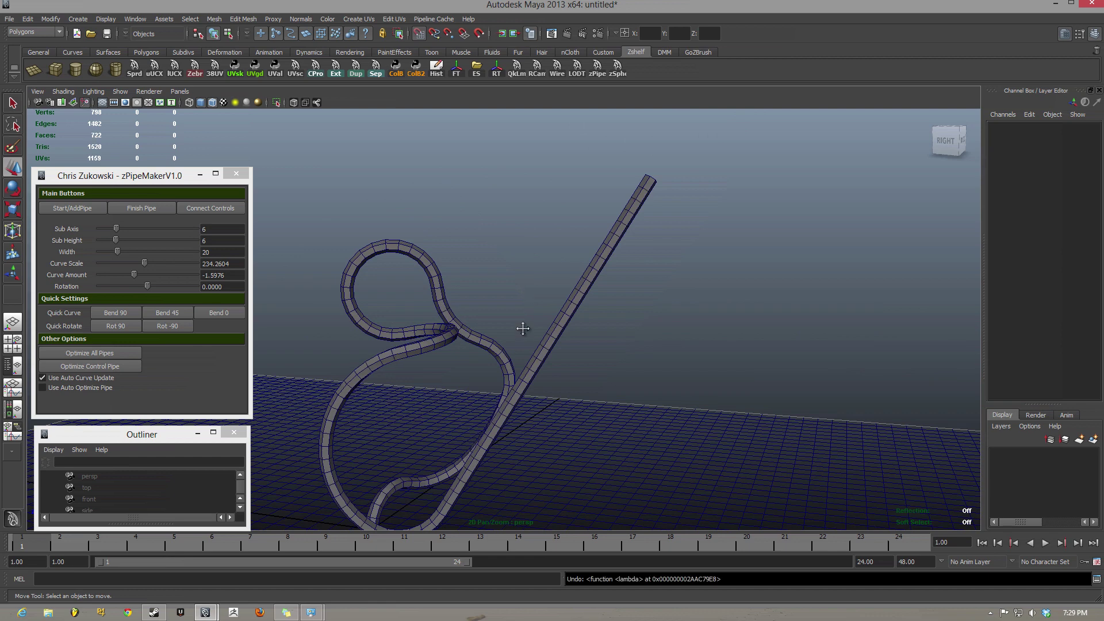
Connect the controls to a single segment in the long straight run and optimize only that control pipe.
{"action": "middle_click_drag", "start_coordinate": [523, 328], "coordinate": [503, 283], "text": "alt"}
{"action": "scroll", "coordinate": [503, 283], "scroll_direction": "up", "scroll_amount": 3}
{"action": "left_click_drag", "start_coordinate": [503, 284], "coordinate": [549, 326], "text": "alt"}
{"action": "left_click", "coordinate": [551, 326]}
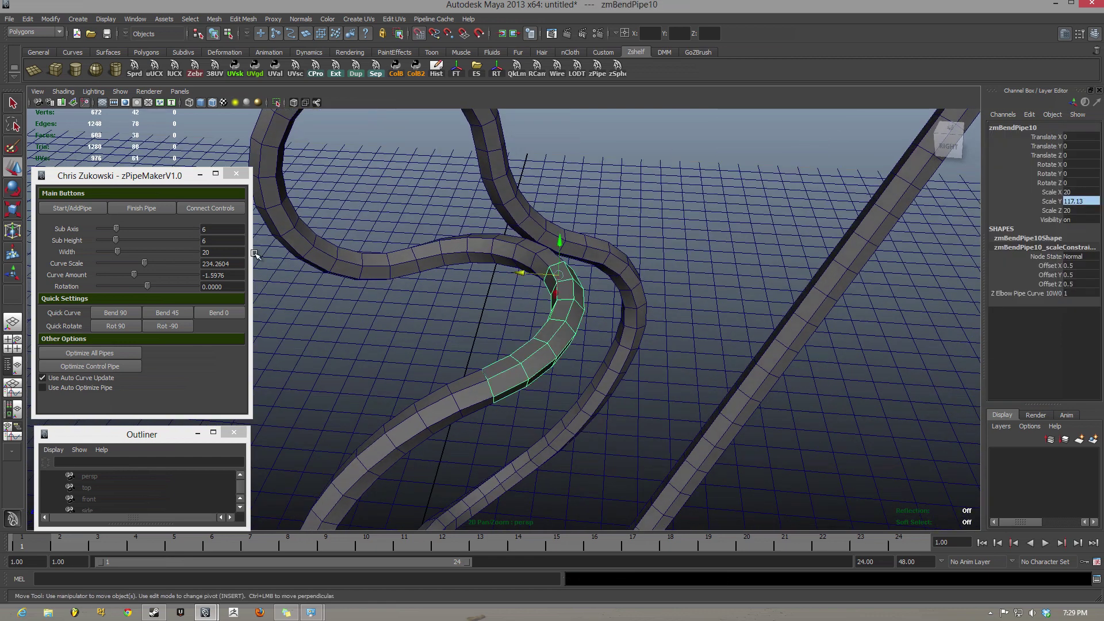
{"action": "left_click", "coordinate": [812, 357]}
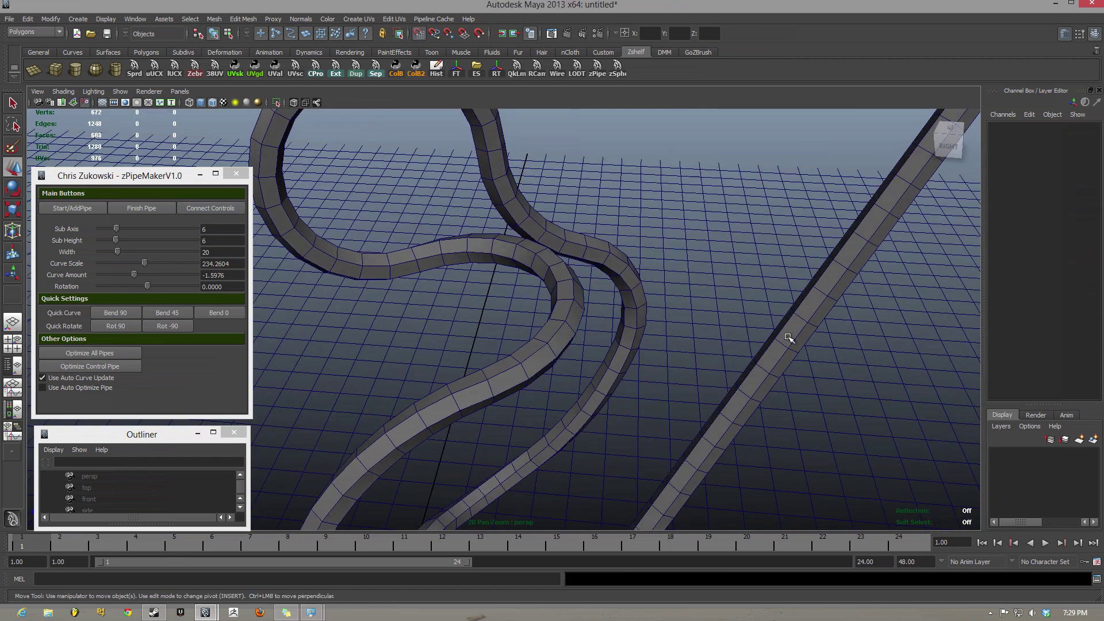
{"action": "key", "text": "f"}
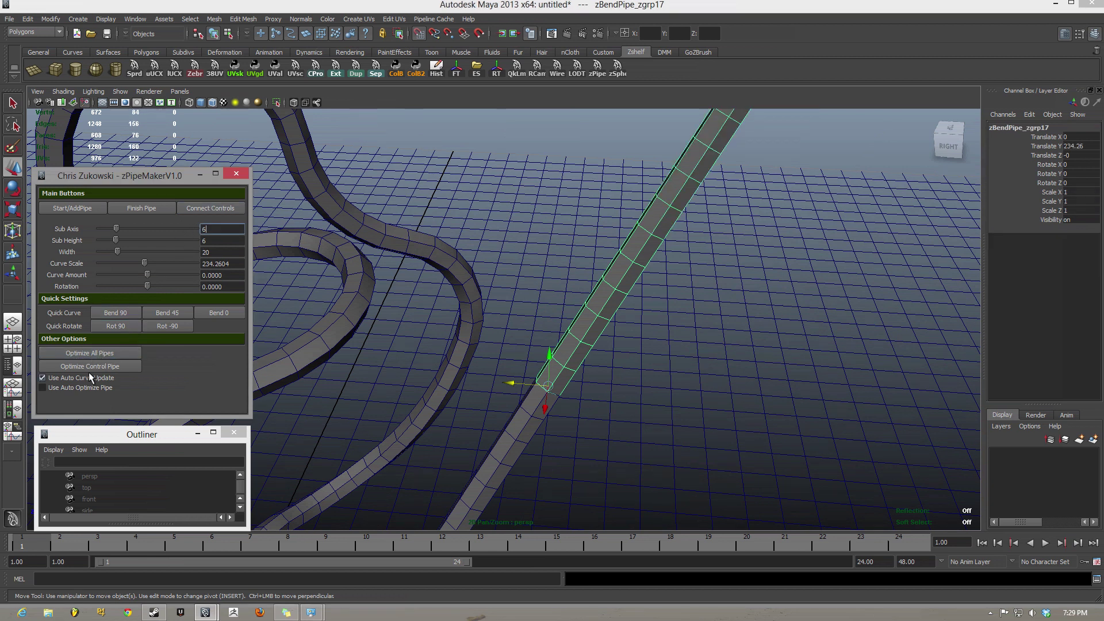
{"action": "left_click", "coordinate": [72, 367]}
{"action": "scroll", "coordinate": [703, 288], "scroll_direction": "down", "scroll_amount": 5}
{"action": "left_click_drag", "start_coordinate": [703, 288], "coordinate": [679, 253], "text": "alt"}
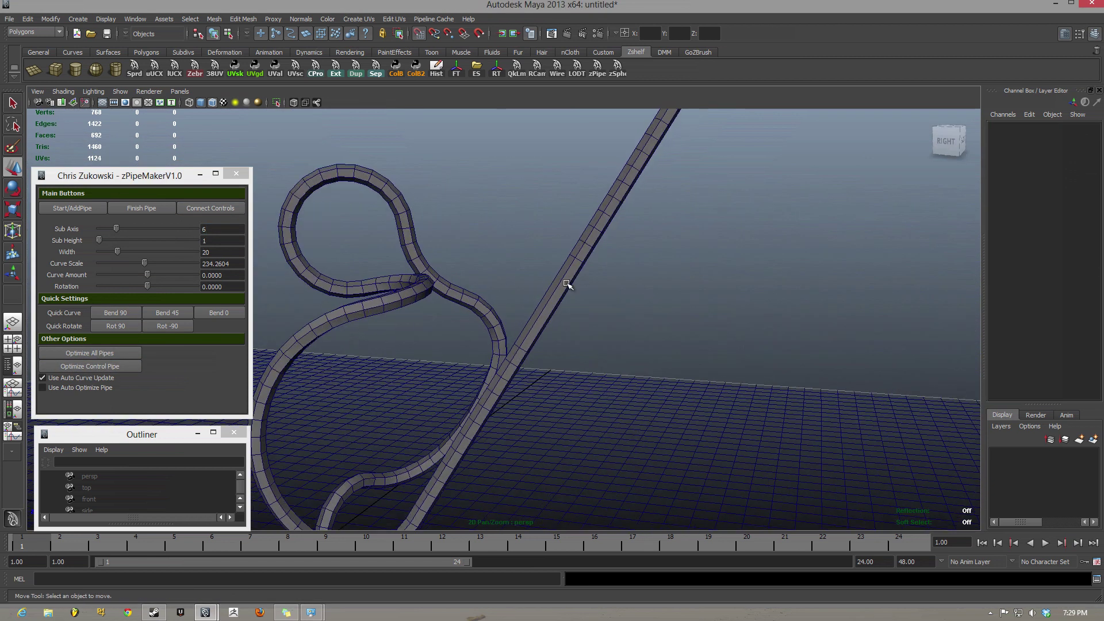
{"action": "scroll", "coordinate": [567, 287], "scroll_direction": "up", "scroll_amount": 2}
{"action": "left_click", "coordinate": [574, 317]}
{"action": "left_click", "coordinate": [636, 323]}
{"action": "scroll", "coordinate": [610, 327], "scroll_direction": "down", "scroll_amount": 5}
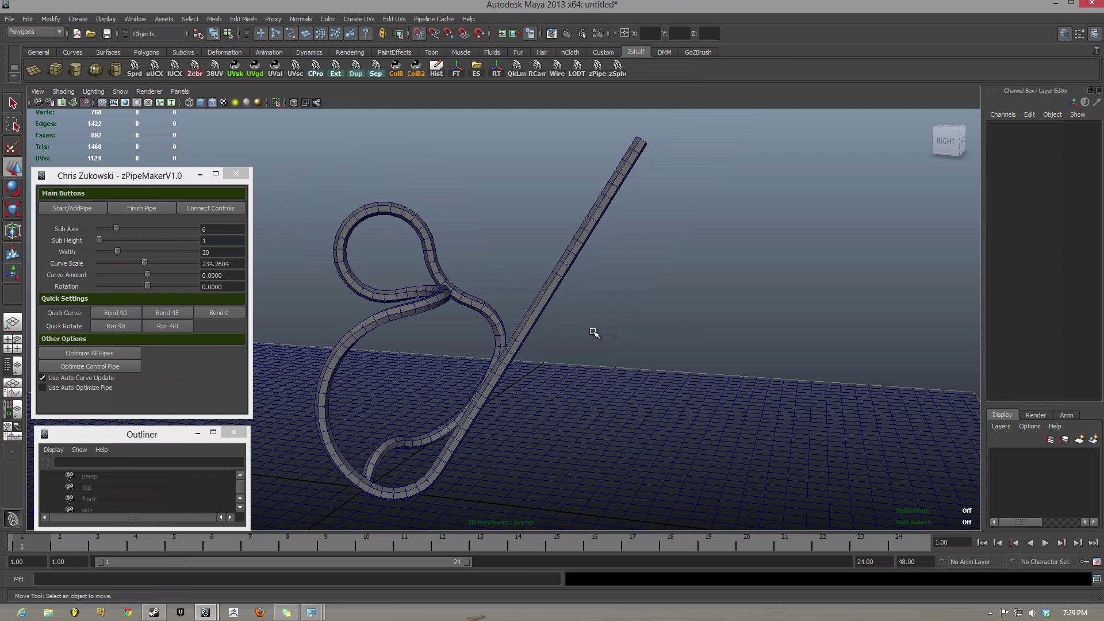
Optimize all pipe segments at once and inspect the whole pipe.
{"action": "left_click_drag", "start_coordinate": [594, 331], "coordinate": [674, 302], "text": "alt"}
{"action": "left_click", "coordinate": [87, 352]}
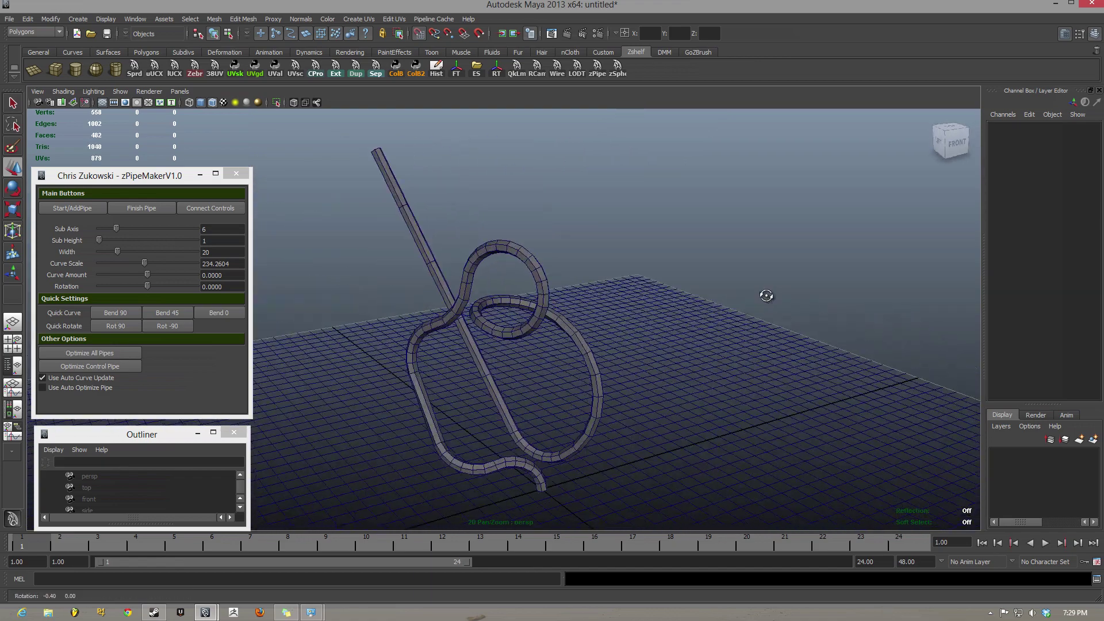
{"action": "left_click_drag", "start_coordinate": [767, 296], "coordinate": [398, 356], "text": "alt"}
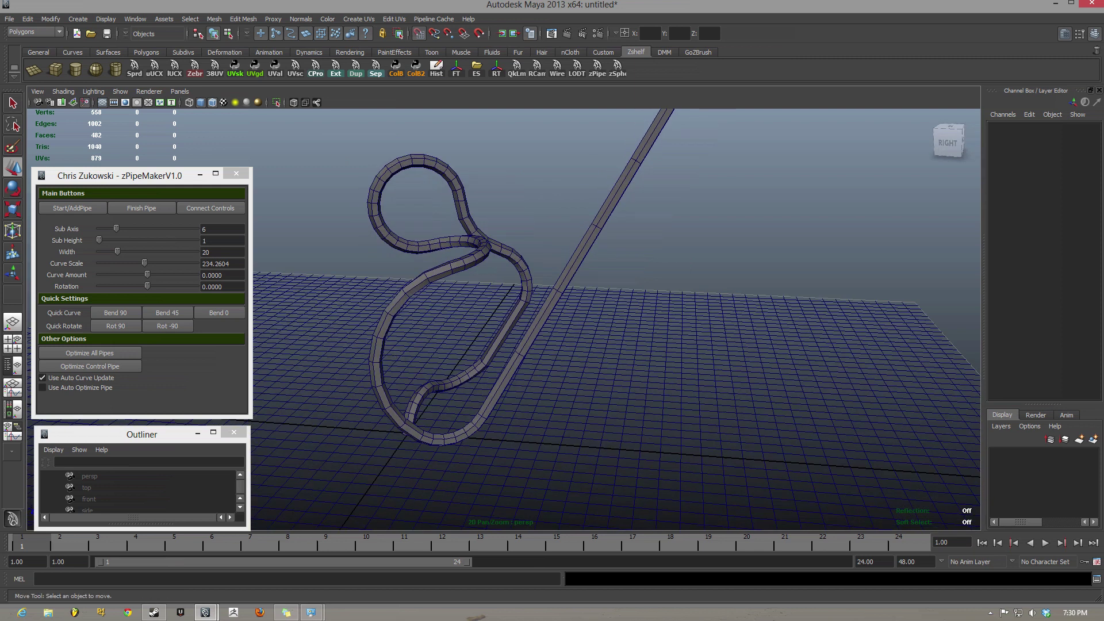
Enable Use Auto Optimize Pipe and connect the controls to the last segment of the straight run.
{"action": "left_click", "coordinate": [53, 386]}
{"action": "left_click_drag", "start_coordinate": [464, 441], "coordinate": [483, 374], "text": "alt"}
{"action": "right_click_drag", "start_coordinate": [484, 374], "coordinate": [528, 332], "text": "alt"}
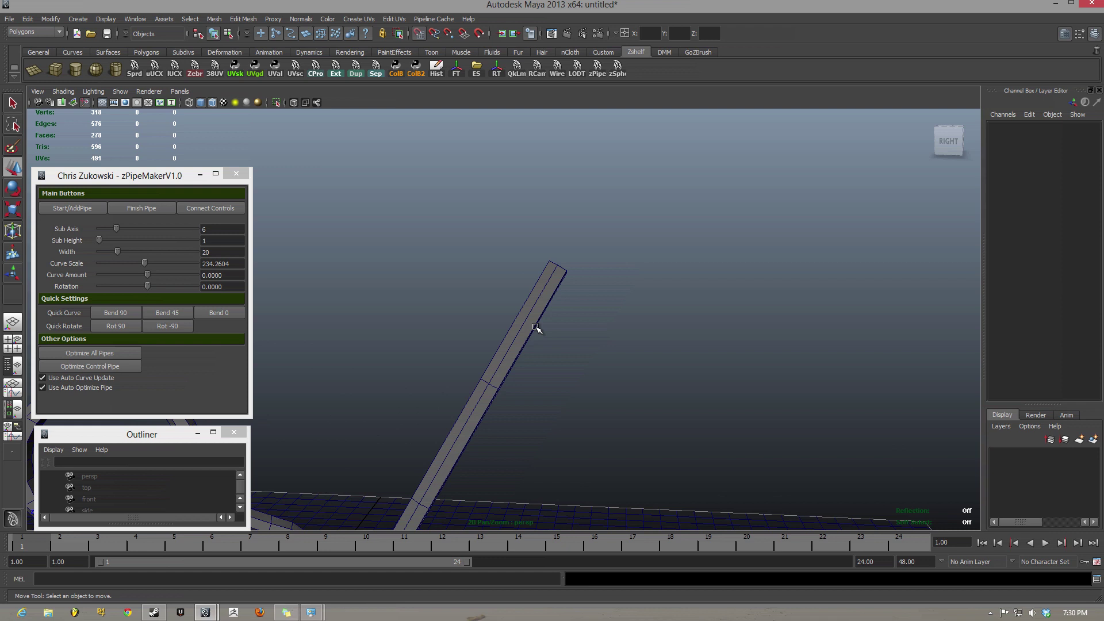
{"action": "left_click", "coordinate": [536, 328]}
{"action": "left_click", "coordinate": [222, 210]}
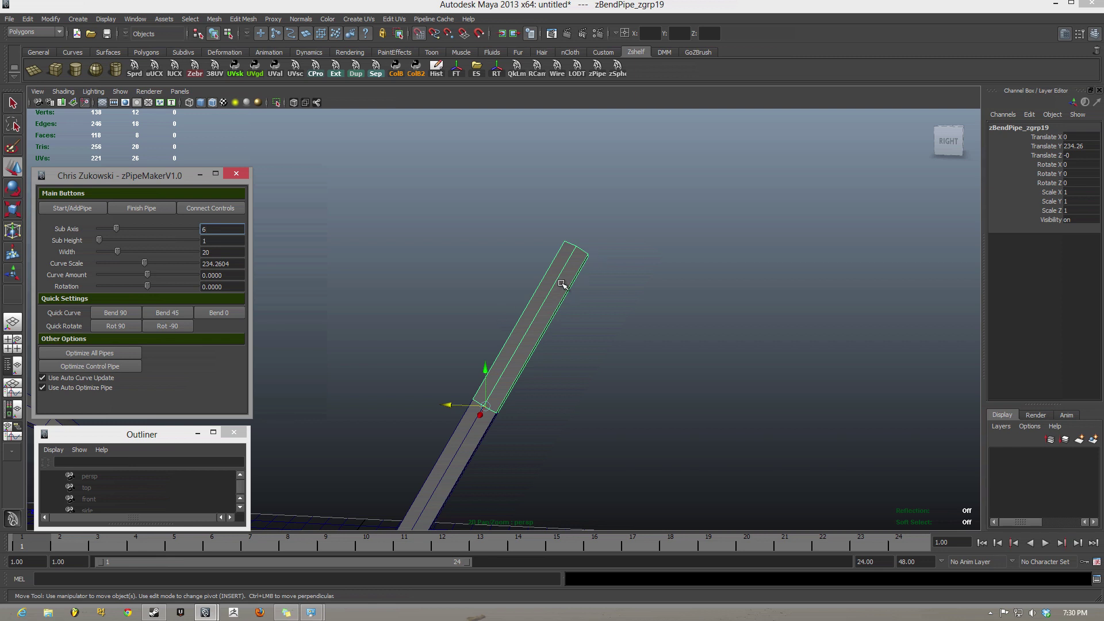
Bend the pipe's last segment with a Curve Amount of about 2.45 and a Curve Scale of about 260.83.
{"action": "right_click_drag", "start_coordinate": [588, 340], "coordinate": [593, 330], "text": "alt"}
{"action": "left_click_drag", "start_coordinate": [147, 274], "coordinate": [119, 270]}
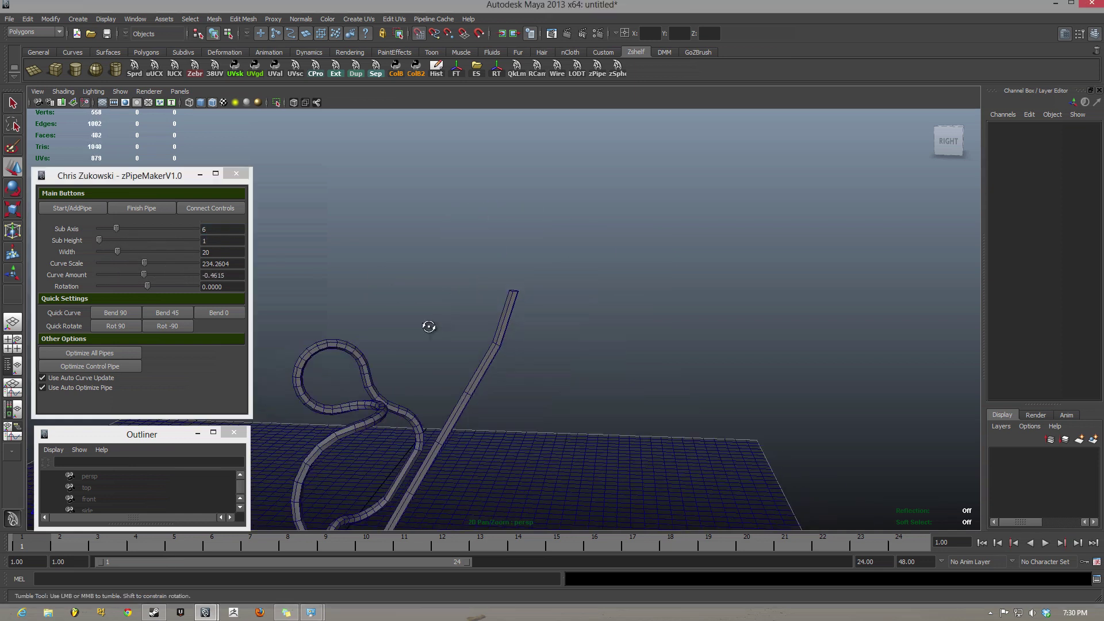
{"action": "left_click_drag", "start_coordinate": [427, 326], "coordinate": [374, 333], "text": "alt"}
{"action": "left_click_drag", "start_coordinate": [144, 273], "coordinate": [168, 271]}
{"action": "scroll", "coordinate": [460, 348], "scroll_direction": "down", "scroll_amount": 4}
{"action": "middle_click_drag", "start_coordinate": [460, 349], "coordinate": [460, 297], "text": "alt"}
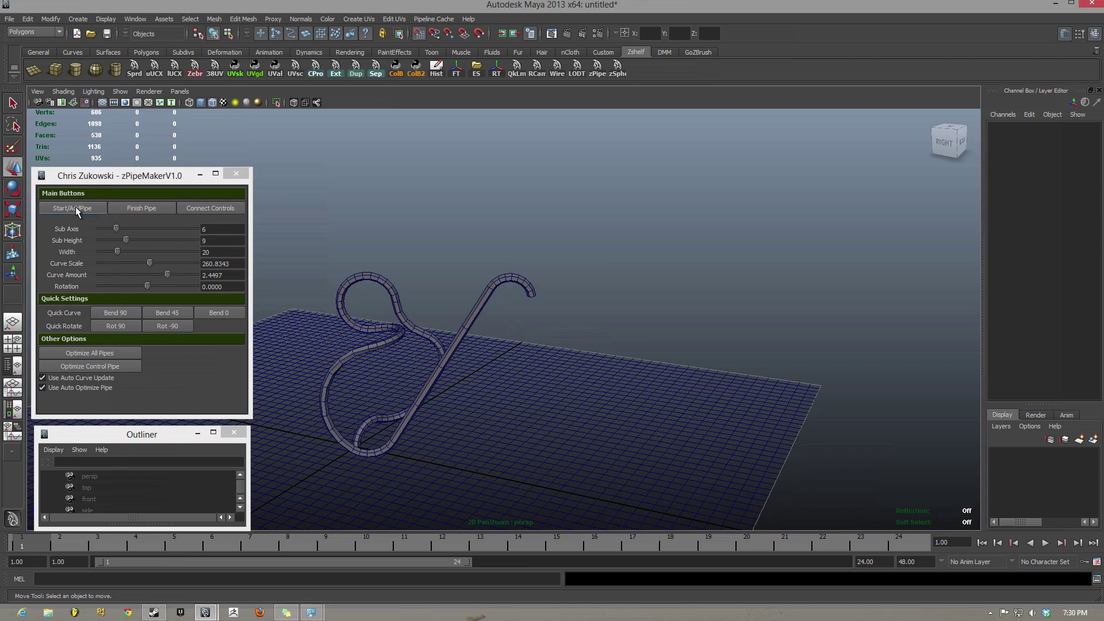
Add curved segments at the pipe's end and set the last one's Rotation to about -78.82.
{"action": "left_click", "coordinate": [76, 208]}
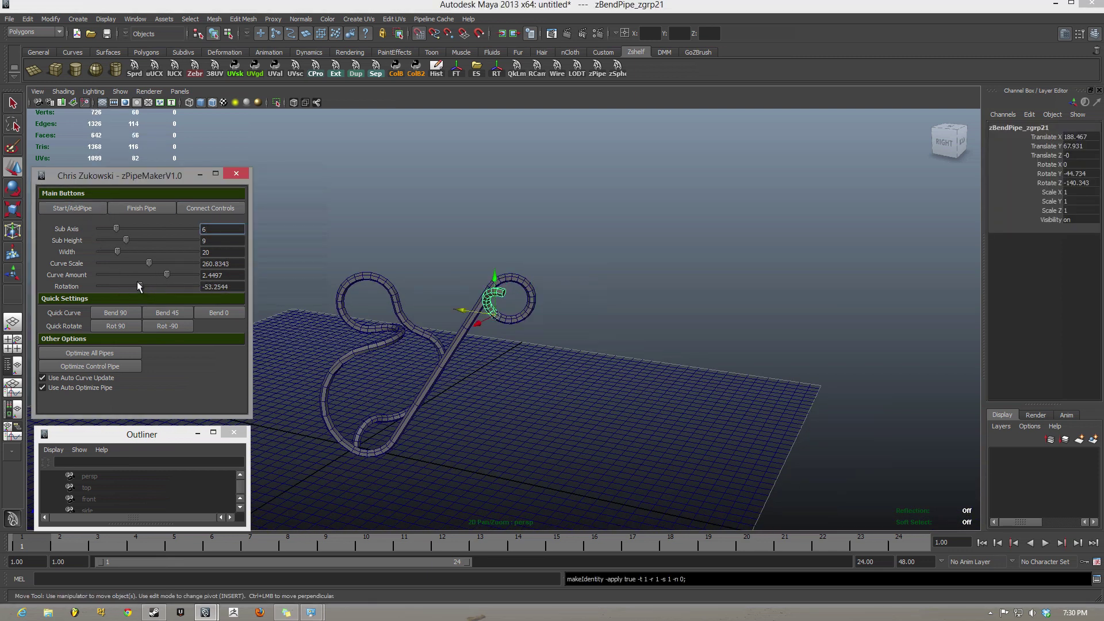
{"action": "left_click_drag", "start_coordinate": [138, 287], "coordinate": [137, 287]}
{"action": "mouse_move", "coordinate": [469, 301]}
{"action": "left_mouse_down", "text": "alt"}
{"action": "mouse_move", "coordinate": [498, 264]}
{"action": "mouse_move", "coordinate": [505, 305]}
{"action": "mouse_move", "coordinate": [481, 346]}
{"action": "mouse_move", "coordinate": [468, 279]}
{"action": "left_mouse_up", "text": "alt"}
Finish the pipe as a merged mesh and move that copy away from the original to Translate Z -1088.
{"action": "left_click", "coordinate": [129, 210]}
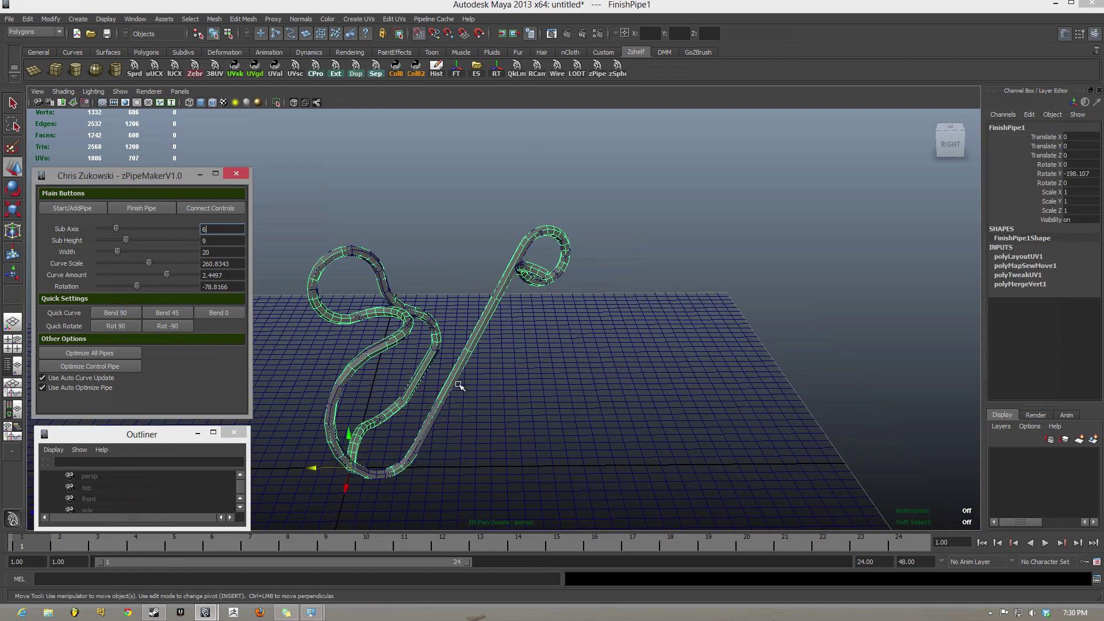
{"action": "right_click_drag", "start_coordinate": [458, 383], "coordinate": [579, 350], "text": "alt"}
{"action": "middle_click_drag", "start_coordinate": [359, 468], "coordinate": [470, 382], "text": "alt"}
{"action": "left_click_drag", "start_coordinate": [419, 391], "coordinate": [765, 389]}
{"action": "key", "text": "f"}
{"action": "left_click_drag", "start_coordinate": [506, 292], "coordinate": [529, 321], "text": "alt"}
Examine the finished pipe's automatic UV layout in the UV Texture Editor, then close the editor.
{"action": "left_click", "coordinate": [133, 19]}
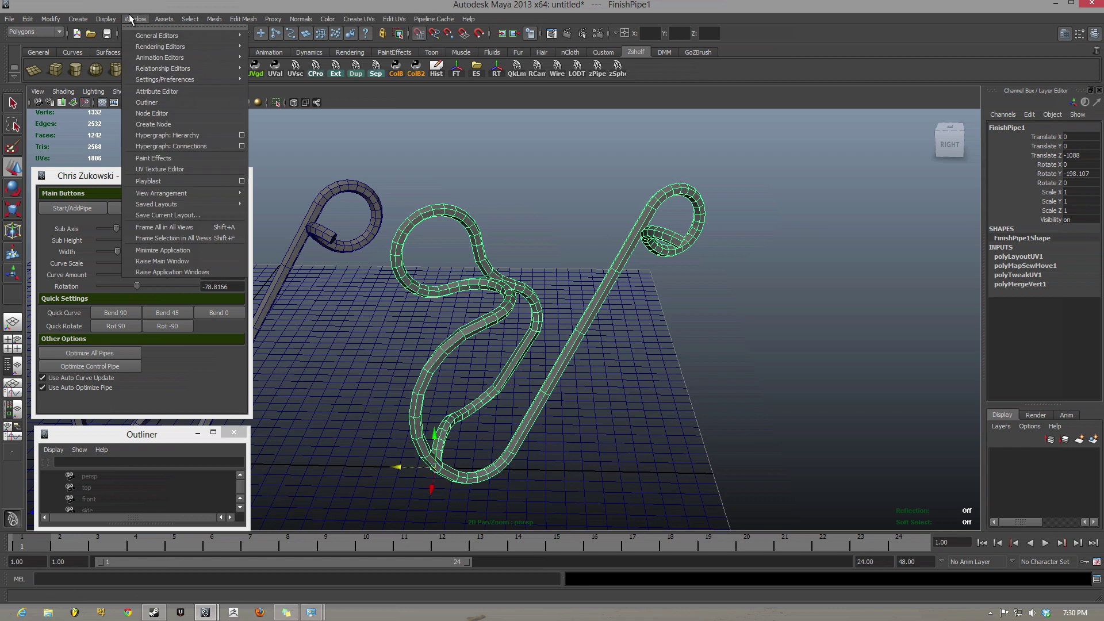
{"action": "left_click", "coordinate": [157, 169]}
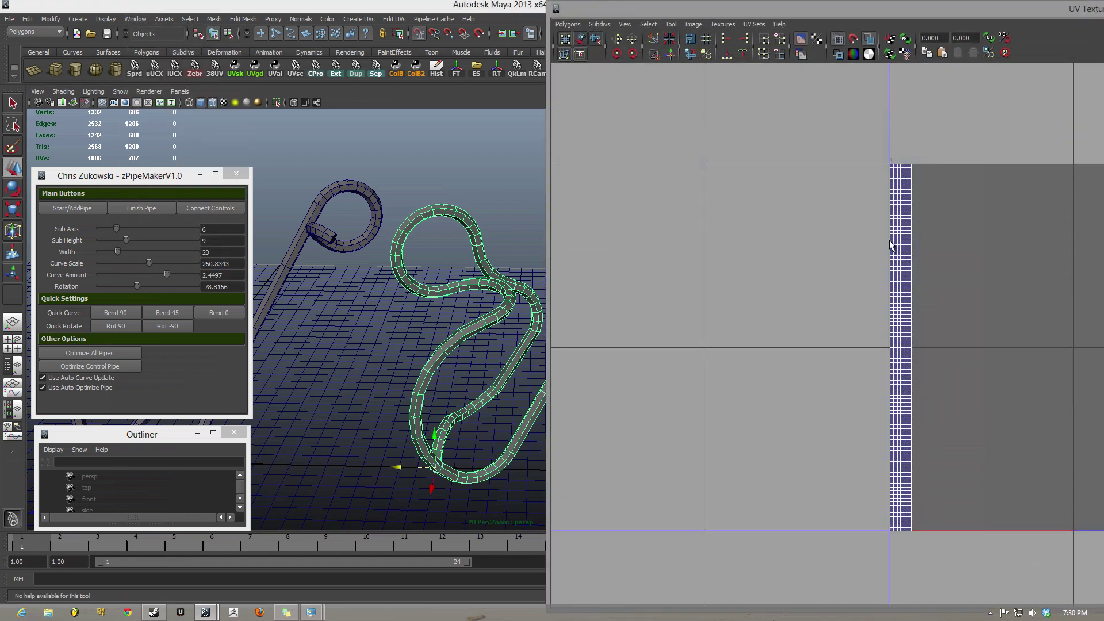
{"action": "scroll", "coordinate": [889, 240], "scroll_direction": "up", "scroll_amount": 2}
{"action": "middle_click_drag", "start_coordinate": [871, 289], "coordinate": [636, 268], "text": "alt"}
{"action": "scroll", "coordinate": [714, 277], "scroll_direction": "down", "scroll_amount": 1}
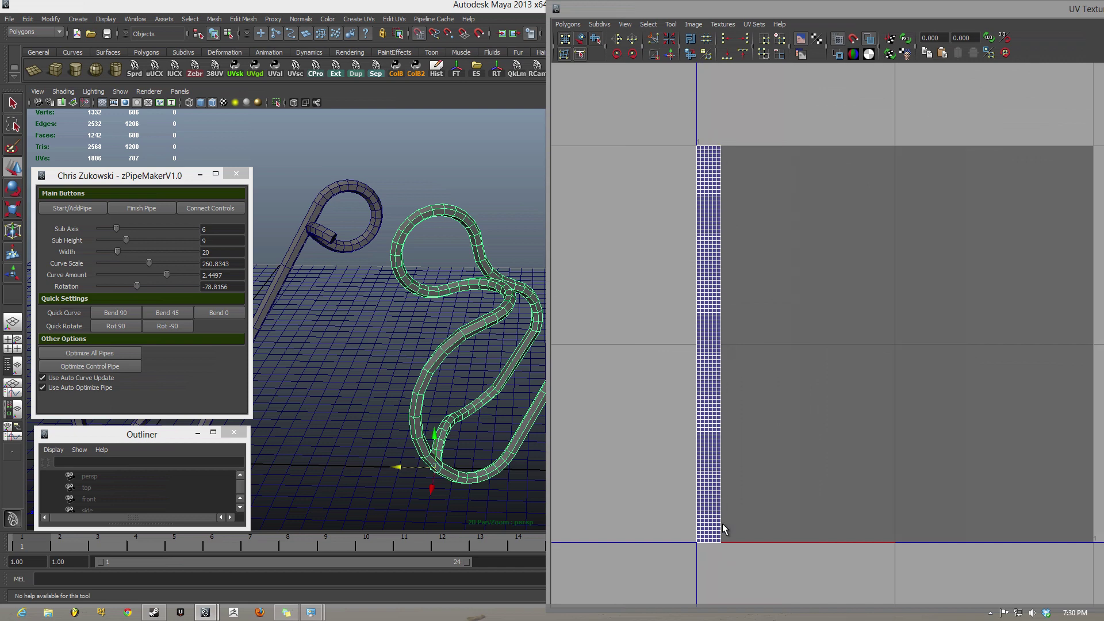
{"action": "left_click", "coordinate": [1103, 8]}
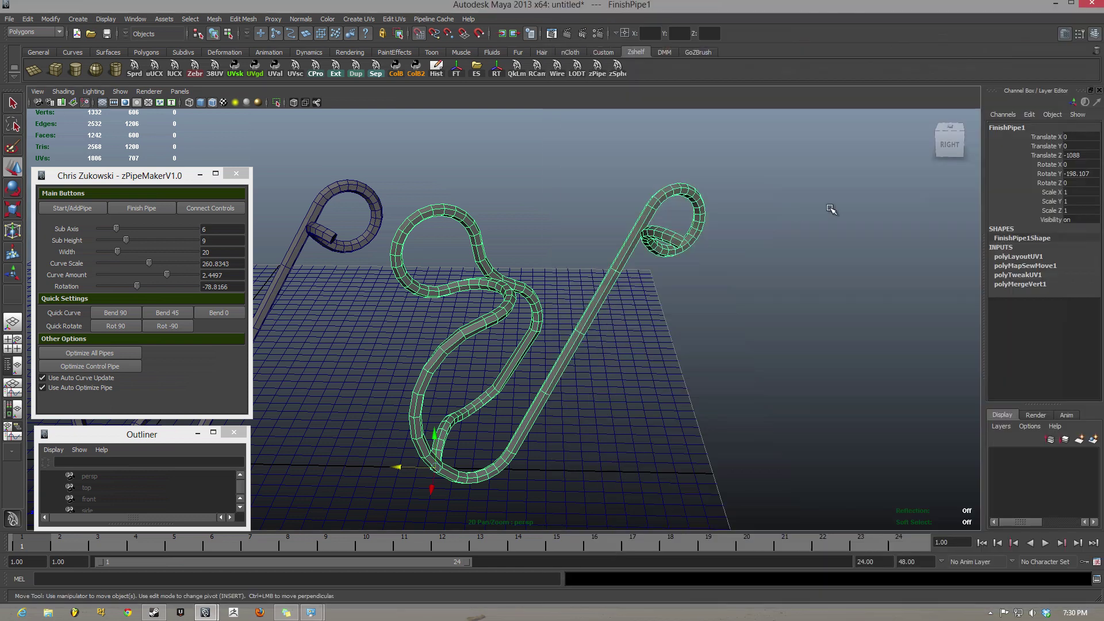
Connect the controls to a straight segment of the original pipe's long run and set its Curve Amount to about -0.82.
{"action": "left_click_drag", "start_coordinate": [833, 209], "coordinate": [540, 234], "text": "alt"}
{"action": "middle_click_drag", "start_coordinate": [540, 234], "coordinate": [683, 264], "text": "alt"}
{"action": "left_click_drag", "start_coordinate": [682, 264], "coordinate": [653, 222], "text": "alt"}
{"action": "middle_click_drag", "start_coordinate": [653, 222], "coordinate": [518, 271], "text": "alt"}
{"action": "left_click", "coordinate": [507, 278]}
{"action": "left_click_drag", "start_coordinate": [557, 186], "coordinate": [408, 205], "text": "alt"}
{"action": "left_click", "coordinate": [216, 208]}
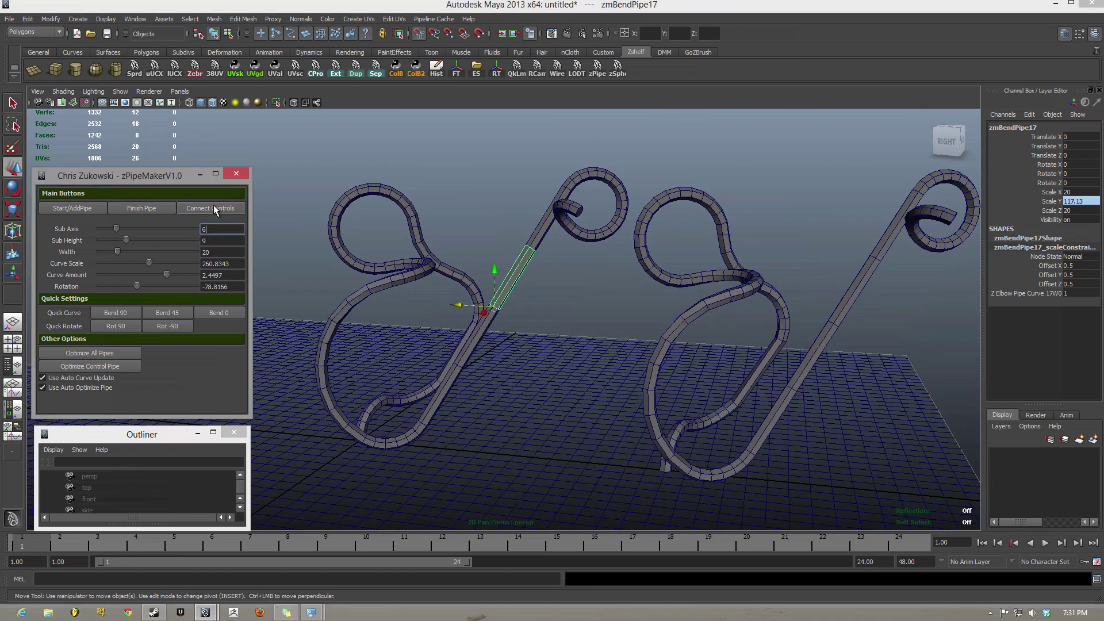
{"action": "left_click_drag", "start_coordinate": [147, 274], "coordinate": [140, 276]}
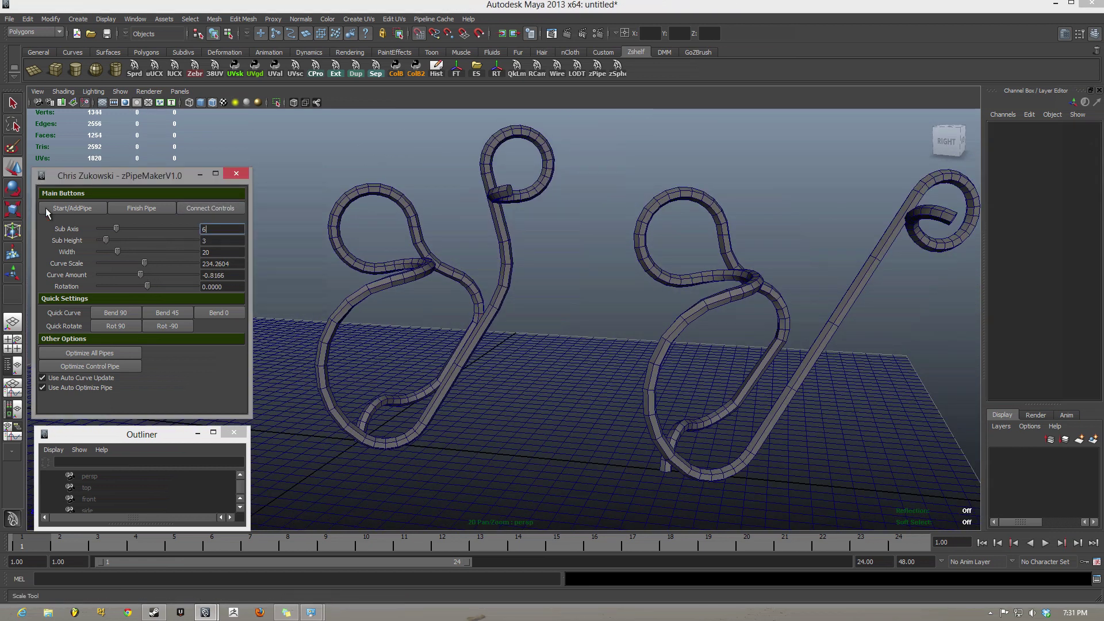
Finish the modified pipe as a second merged mesh and move it beyond the first copy to Translate Z -2303.
{"action": "scroll", "coordinate": [555, 315], "scroll_direction": "down", "scroll_amount": 4}
{"action": "left_click_drag", "start_coordinate": [383, 398], "coordinate": [846, 451]}
{"action": "middle_click_drag", "start_coordinate": [792, 364], "coordinate": [677, 352], "text": "alt"}
{"action": "left_click_drag", "start_coordinate": [677, 352], "coordinate": [684, 373], "text": "alt"}
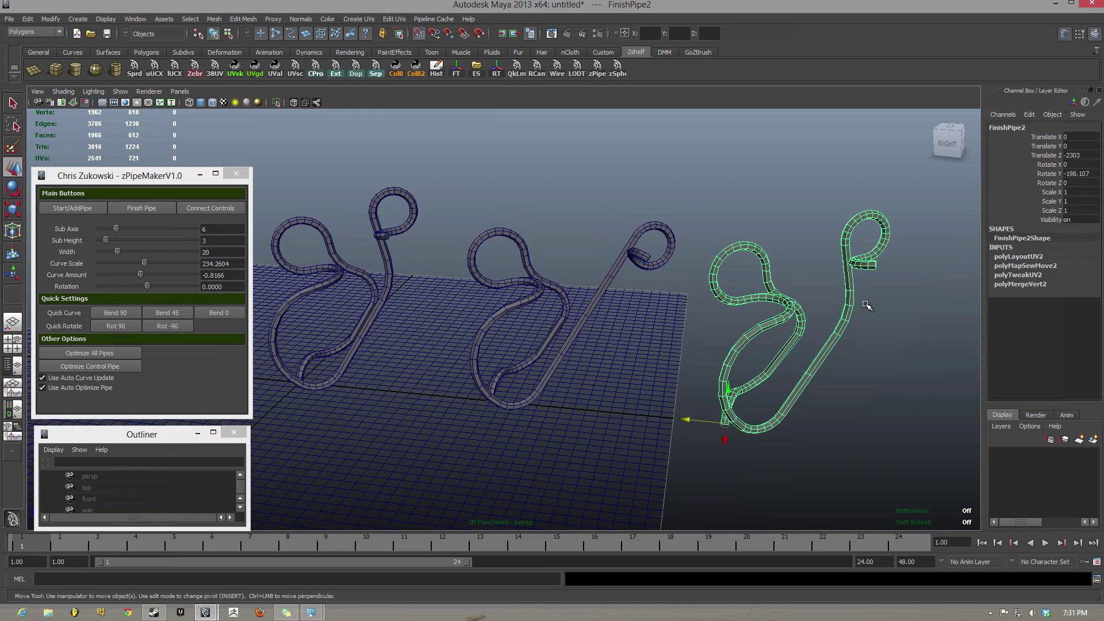
Examine the original editable pipe and the individual segments above and below its new bend.
{"action": "left_click_drag", "start_coordinate": [340, 340], "coordinate": [489, 305], "text": "alt"}
{"action": "left_click_drag", "start_coordinate": [632, 297], "coordinate": [579, 289], "text": "alt"}
{"action": "left_click", "coordinate": [579, 288]}
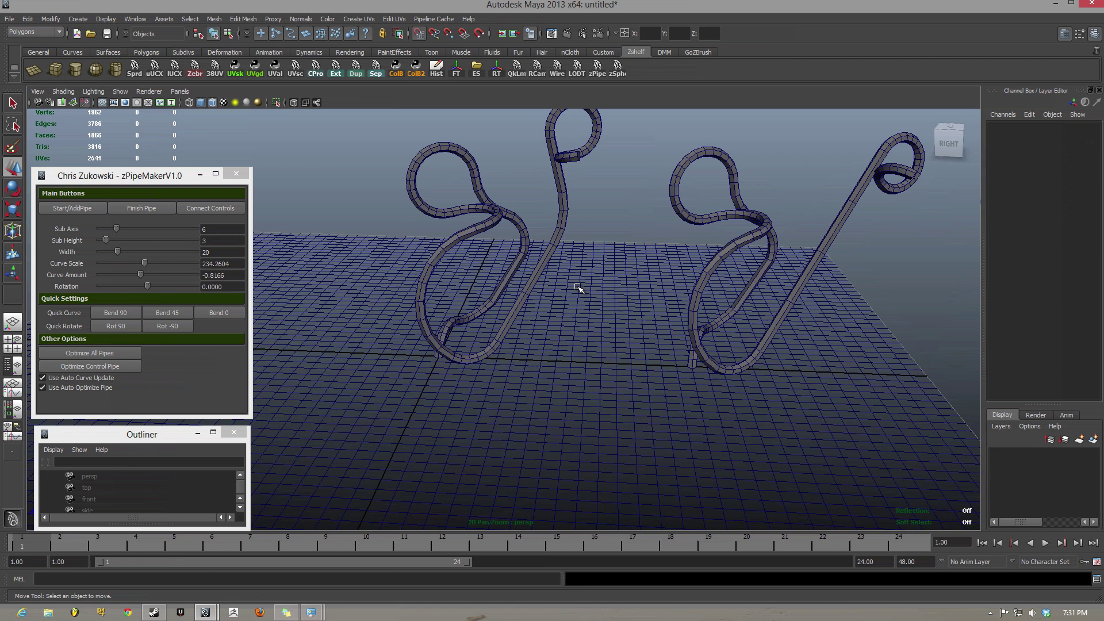
{"action": "middle_click_drag", "start_coordinate": [579, 288], "coordinate": [550, 298], "text": "alt"}
{"action": "scroll", "coordinate": [550, 297], "scroll_direction": "up", "scroll_amount": 5}
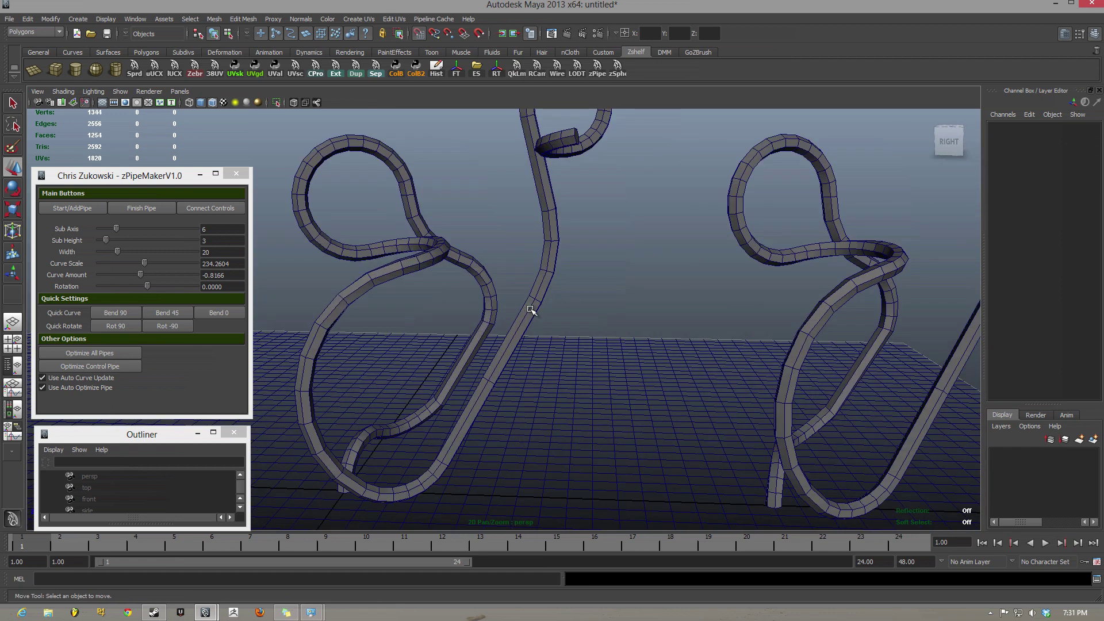
{"action": "scroll", "coordinate": [587, 184], "scroll_direction": "down", "scroll_amount": 2}
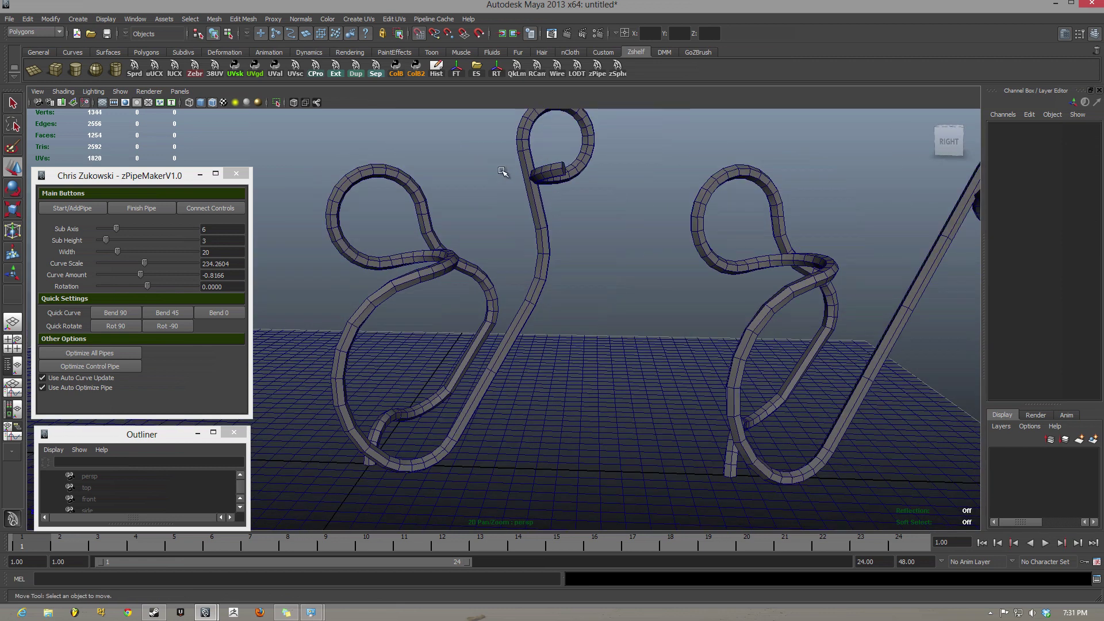
{"action": "left_click", "coordinate": [525, 159]}
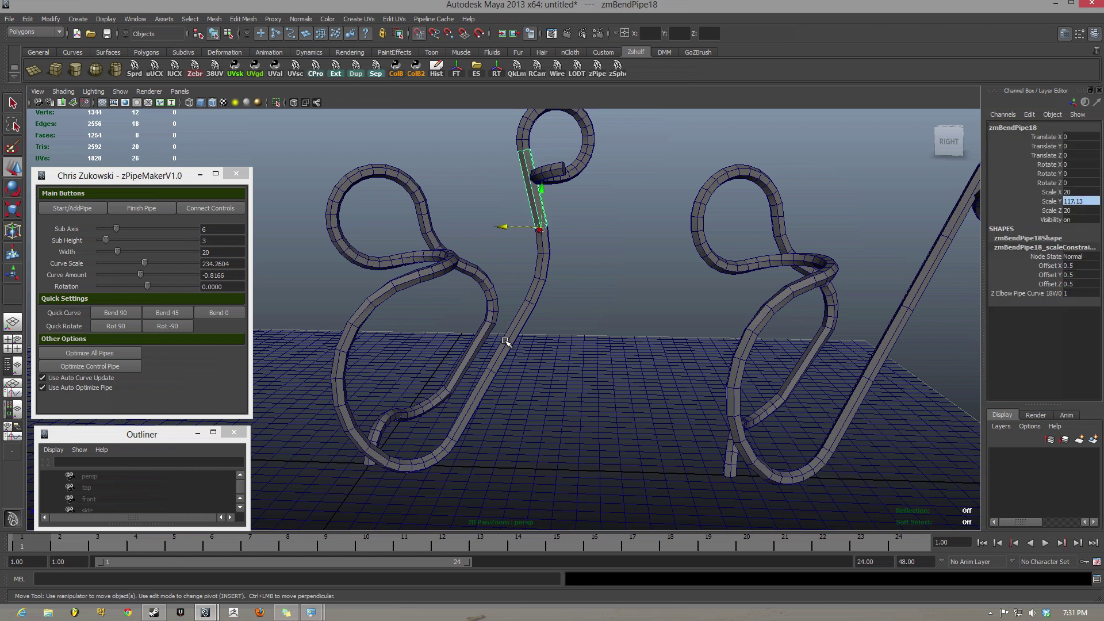
{"action": "left_click", "coordinate": [509, 340]}
{"action": "left_click", "coordinate": [473, 361]}
{"action": "left_click", "coordinate": [561, 311]}
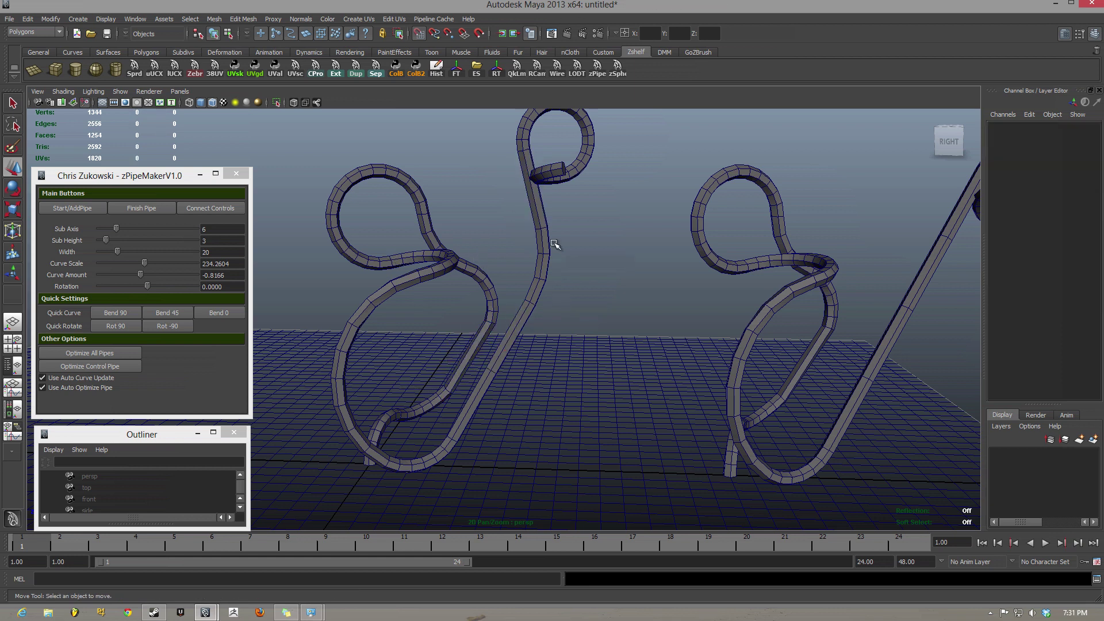
Delete the original pipe from the zBendPipe_zgrp16 group onward, just below the new bend.
{"action": "left_click", "coordinate": [526, 326]}
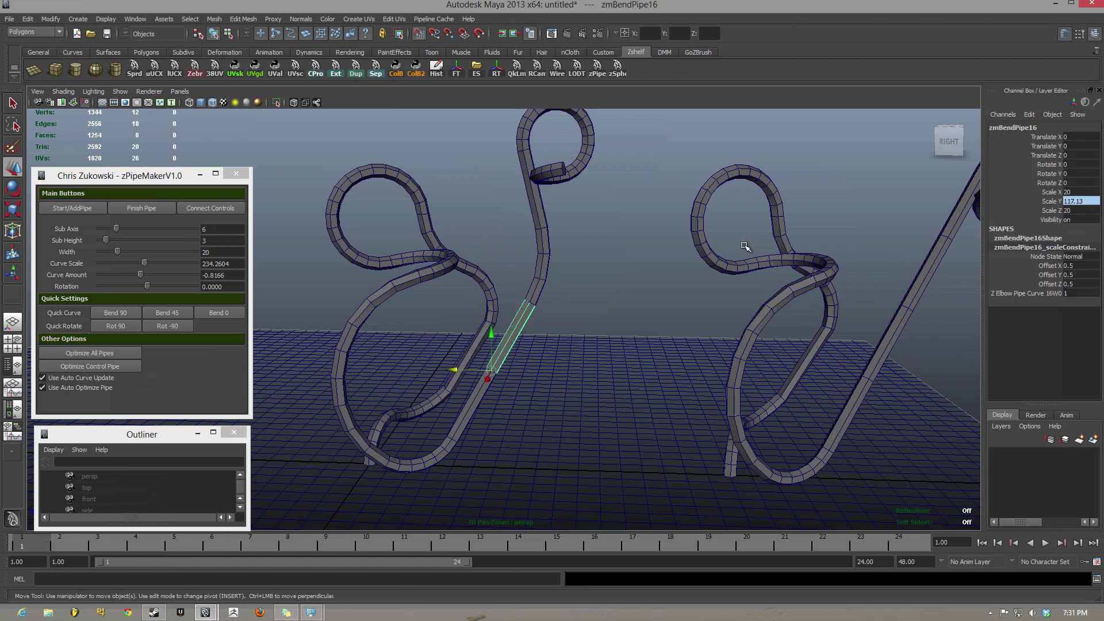
{"action": "key", "text": "Up"}
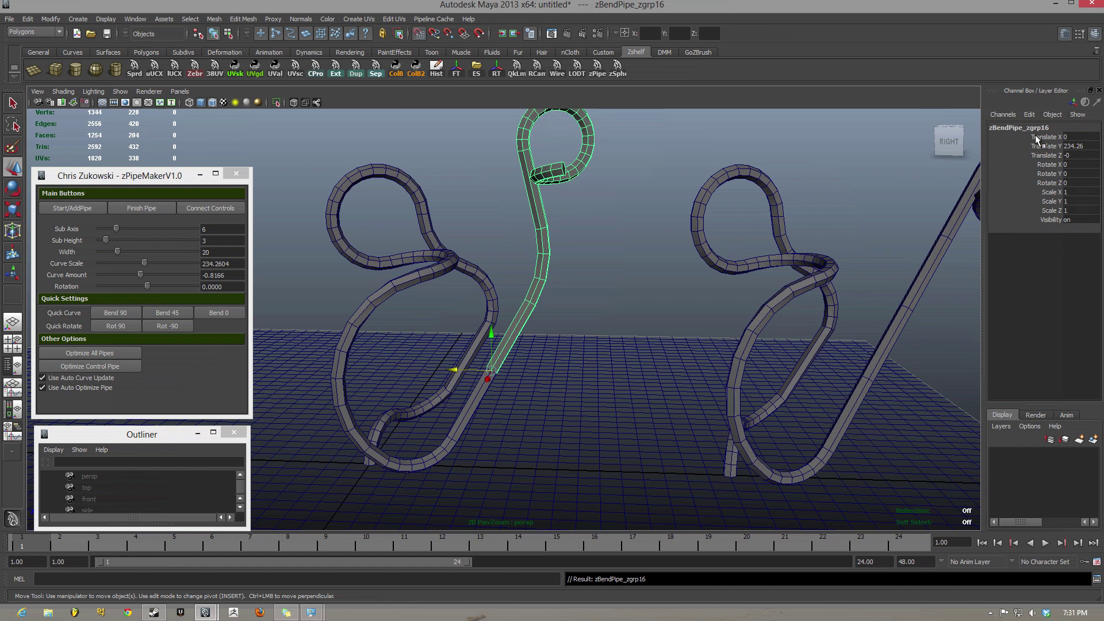
{"action": "scroll", "coordinate": [556, 253], "scroll_direction": "up", "scroll_amount": 1}
{"action": "middle_click_drag", "start_coordinate": [555, 253], "coordinate": [585, 263], "text": "alt"}
{"action": "scroll", "coordinate": [581, 261], "scroll_direction": "up", "scroll_amount": 1}
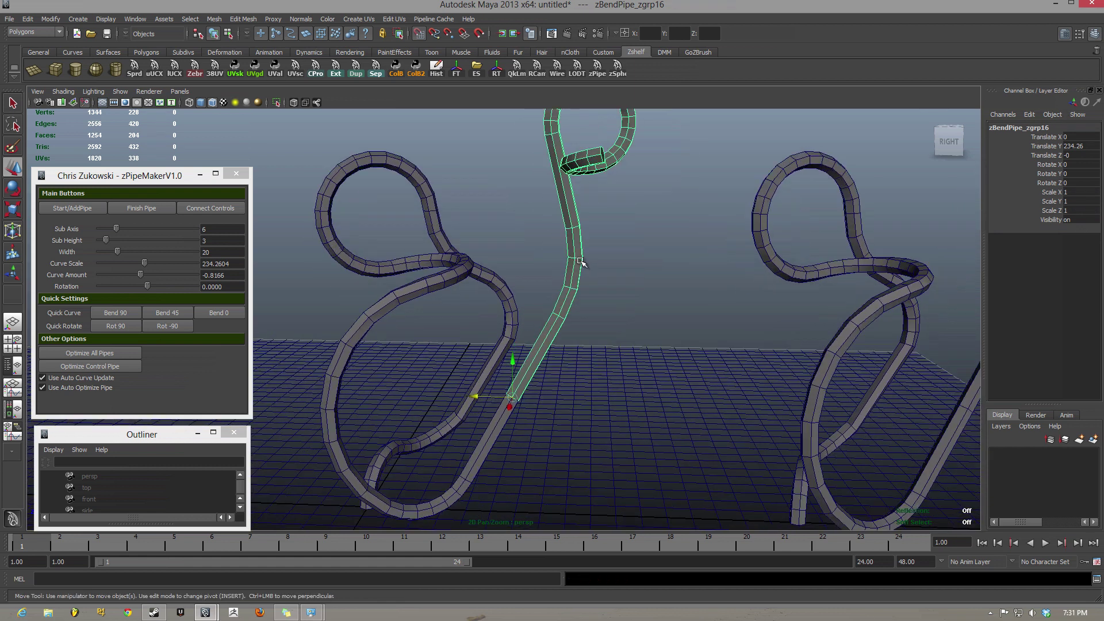
{"action": "key", "text": "Delete"}
{"action": "scroll", "coordinate": [580, 265], "scroll_direction": "down", "scroll_amount": 1}
Add a new pipe segment at the cut end of the original pipe.
{"action": "left_click", "coordinate": [70, 207]}
{"action": "left_click_drag", "start_coordinate": [739, 256], "coordinate": [458, 271], "text": "alt"}
{"action": "scroll", "coordinate": [459, 271], "scroll_direction": "up", "scroll_amount": 2}
{"action": "middle_click_drag", "start_coordinate": [459, 270], "coordinate": [546, 261], "text": "alt"}
Delete the original pipe from the parent group of segment zmBendPipe10 onward.
{"action": "left_click", "coordinate": [333, 209]}
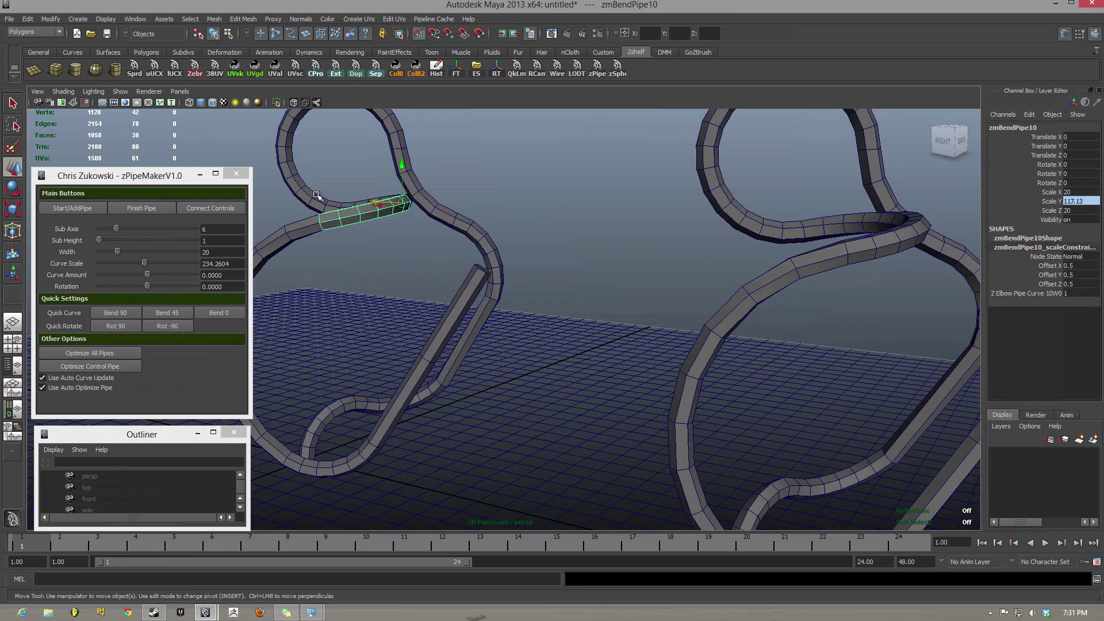
{"action": "key", "text": "Up"}
{"action": "key", "text": "Delete"}
Regrow the shortened pipe with new curved segments and rotate the new curve in another direction.
{"action": "left_click", "coordinate": [66, 204]}
{"action": "left_click_drag", "start_coordinate": [439, 290], "coordinate": [481, 327], "text": "alt"}
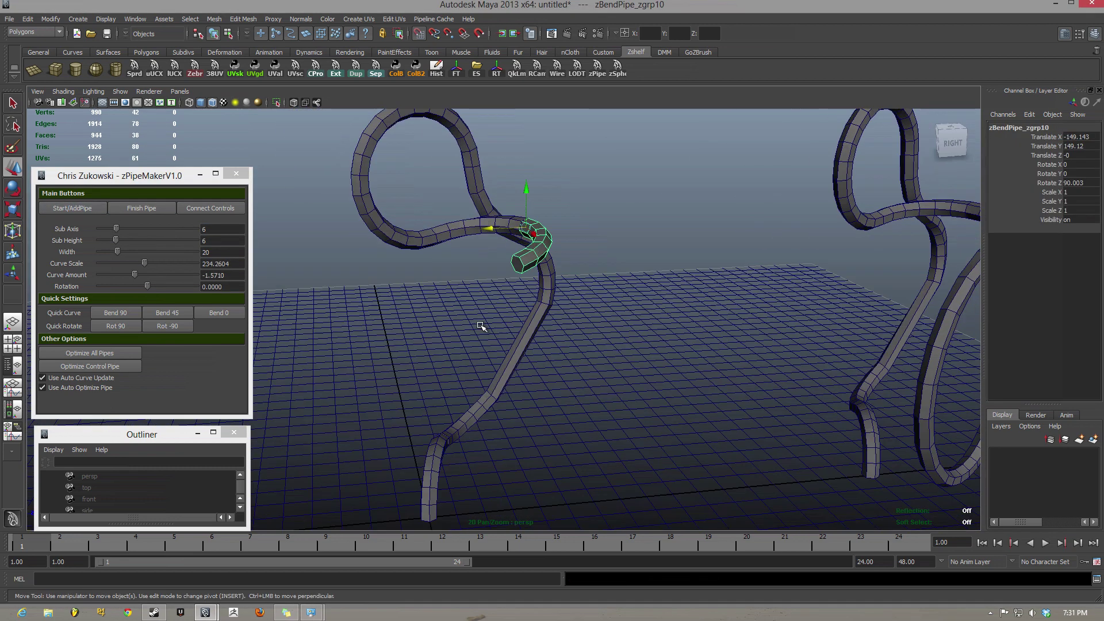
{"action": "left_click_drag", "start_coordinate": [146, 289], "coordinate": [131, 286]}
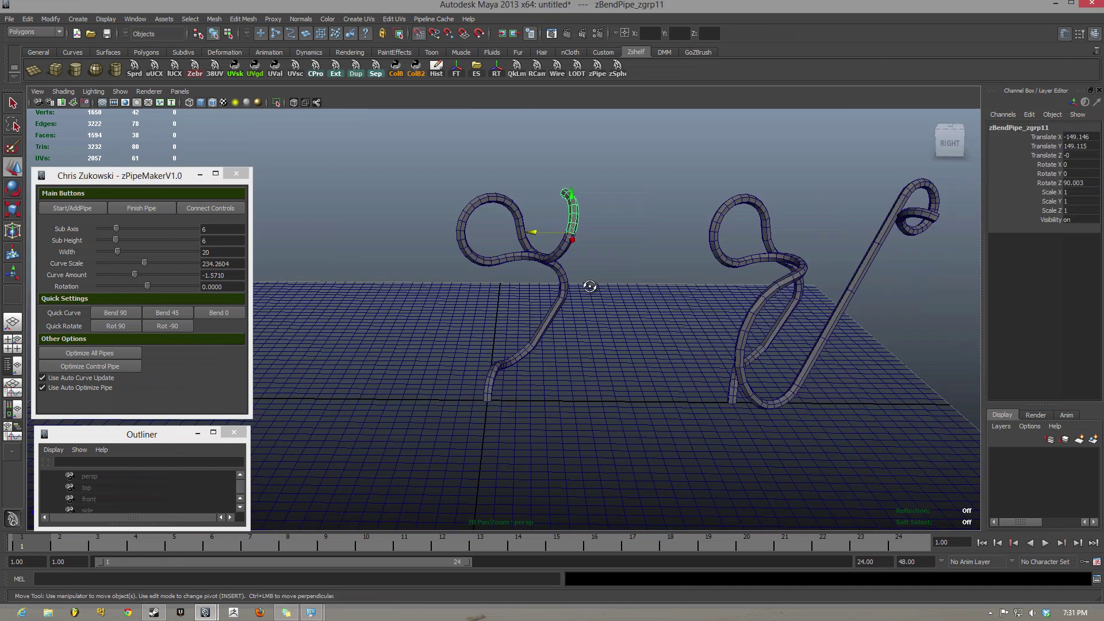
{"action": "mouse_move", "coordinate": [576, 322]}
{"action": "left_mouse_down", "text": "alt"}
{"action": "mouse_move", "coordinate": [604, 329]}
{"action": "mouse_move", "coordinate": [566, 315]}
{"action": "left_mouse_up", "text": "alt"}
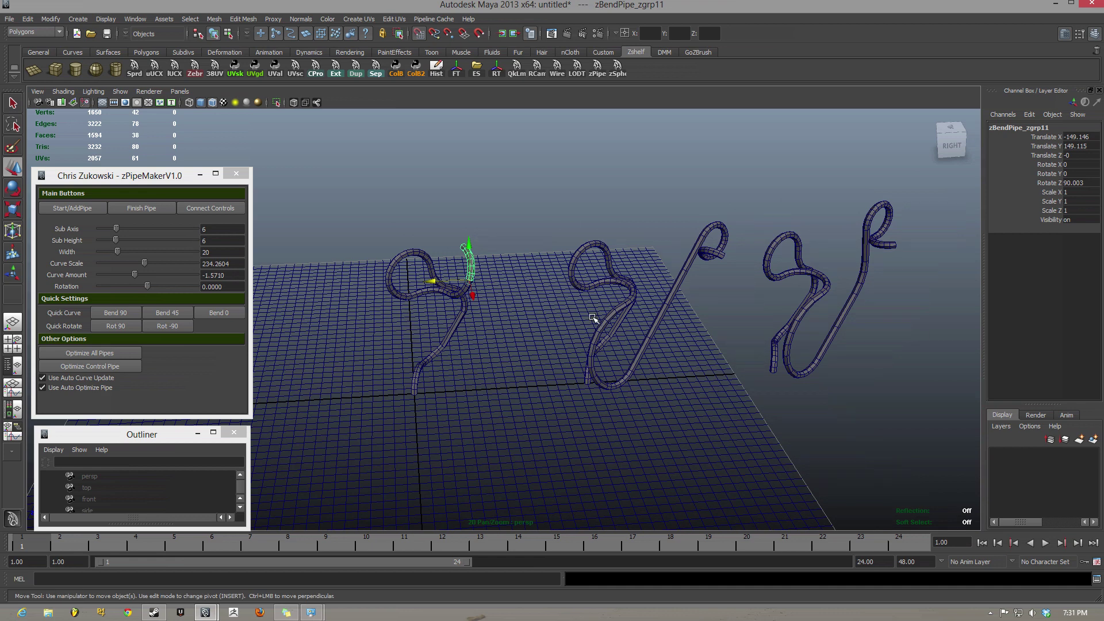
Delete the entire original editable pipe through its root group zBendPipe_zgrp1, keeping only the two finished meshes.
{"action": "middle_click_drag", "start_coordinate": [594, 319], "coordinate": [604, 340], "text": "alt"}
{"action": "right_click_drag", "start_coordinate": [604, 340], "coordinate": [569, 372], "text": "alt"}
{"action": "middle_click_drag", "start_coordinate": [569, 372], "coordinate": [592, 345], "text": "alt"}
{"action": "left_click", "coordinate": [540, 355]}
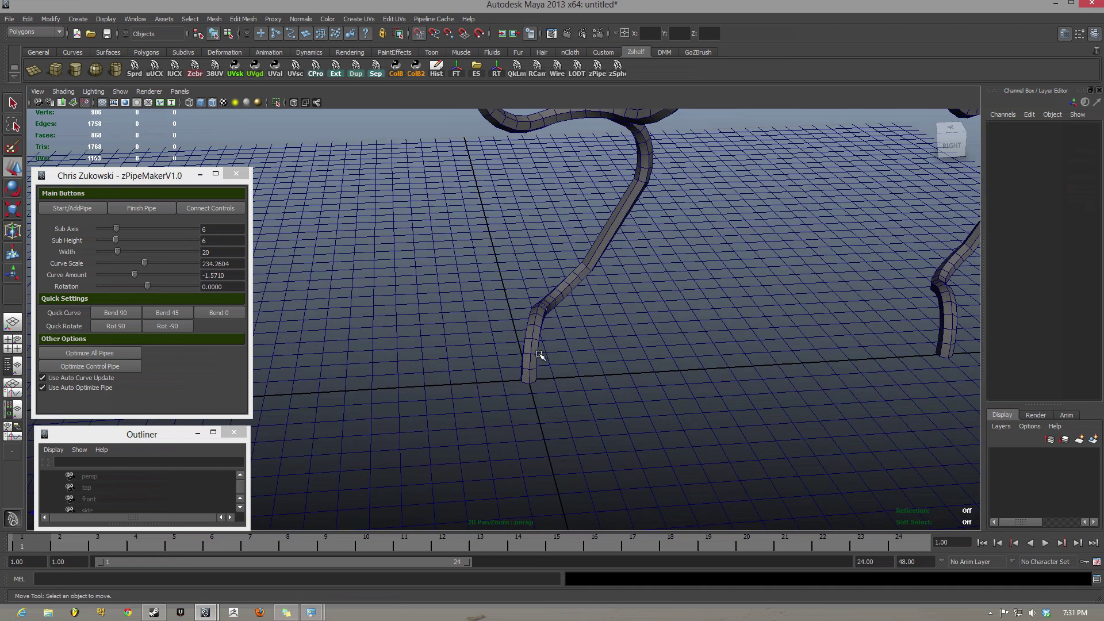
{"action": "left_click", "coordinate": [539, 355]}
{"action": "left_click_drag", "start_coordinate": [540, 355], "coordinate": [619, 322], "text": "alt"}
{"action": "key", "text": "Up"}
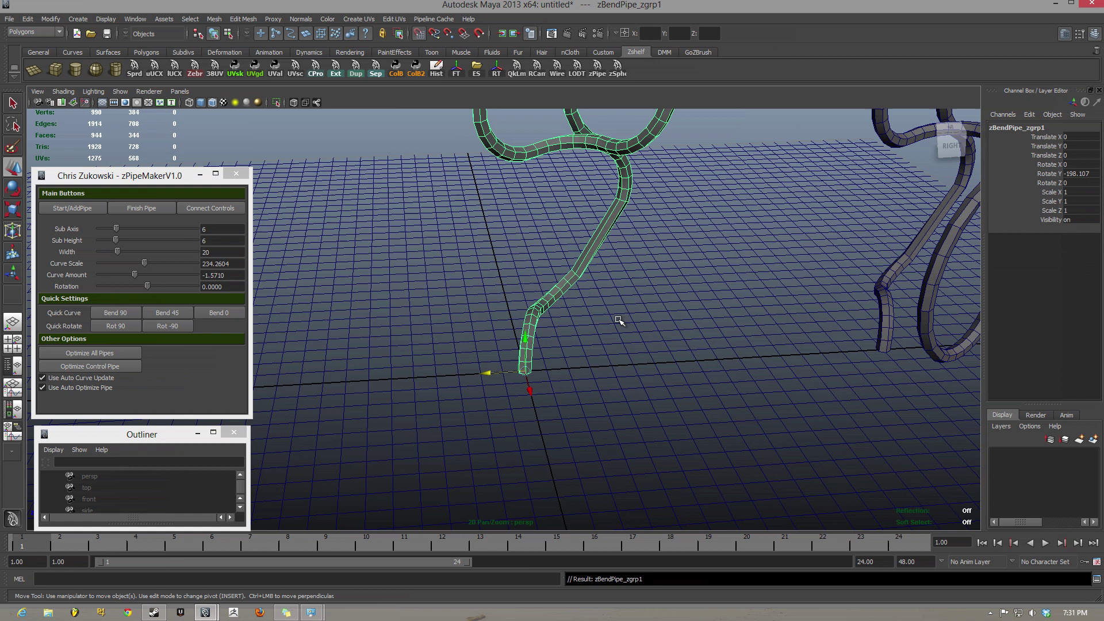
{"action": "right_click_drag", "start_coordinate": [611, 292], "coordinate": [598, 72], "text": "alt"}
{"action": "right_click_drag", "start_coordinate": [608, 170], "coordinate": [632, 87], "text": "alt"}
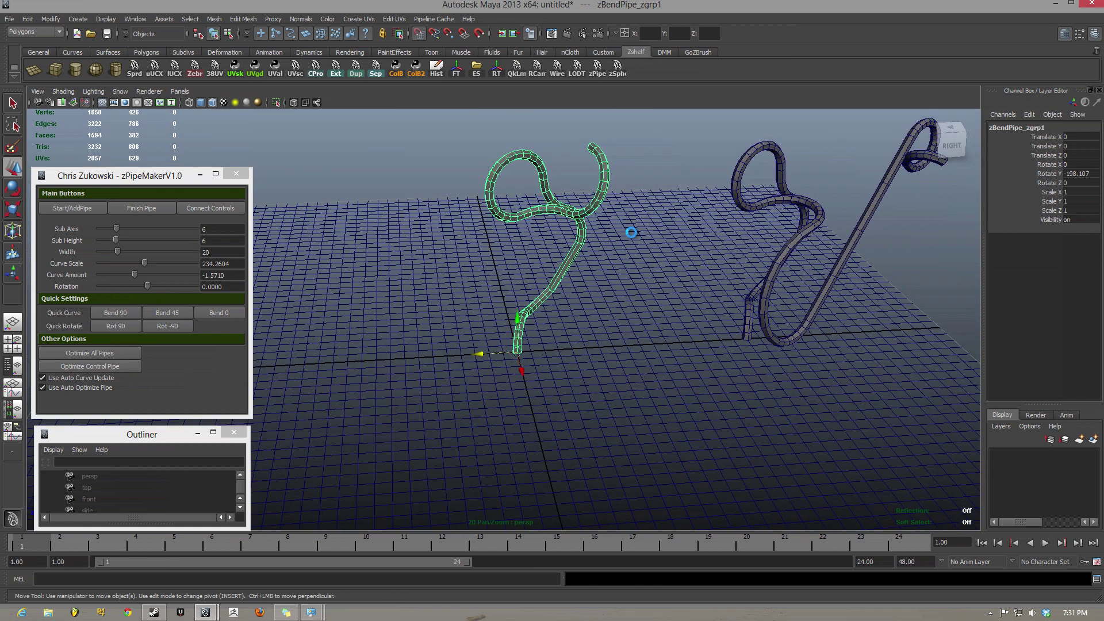
{"action": "key", "text": "Delete"}
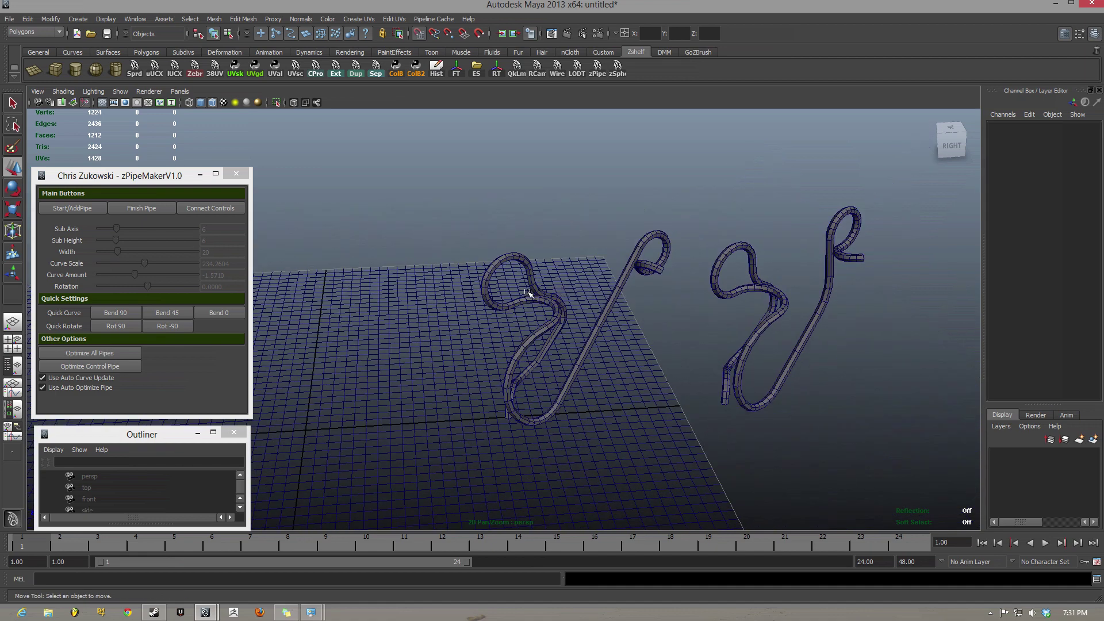
{"action": "left_click_drag", "start_coordinate": [552, 295], "coordinate": [774, 272], "text": "alt"}
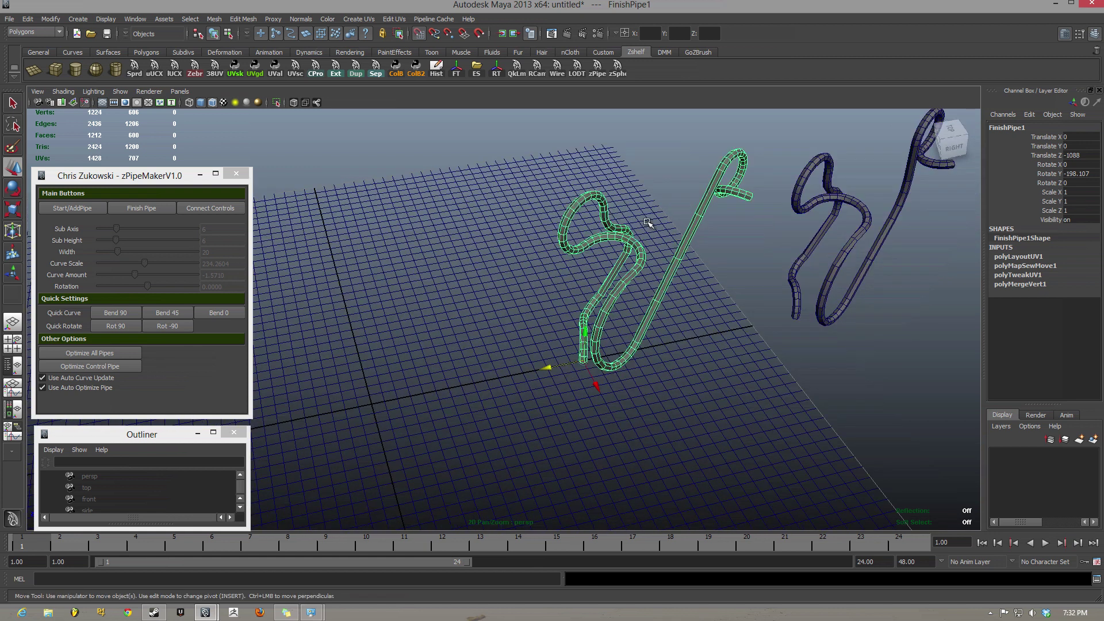